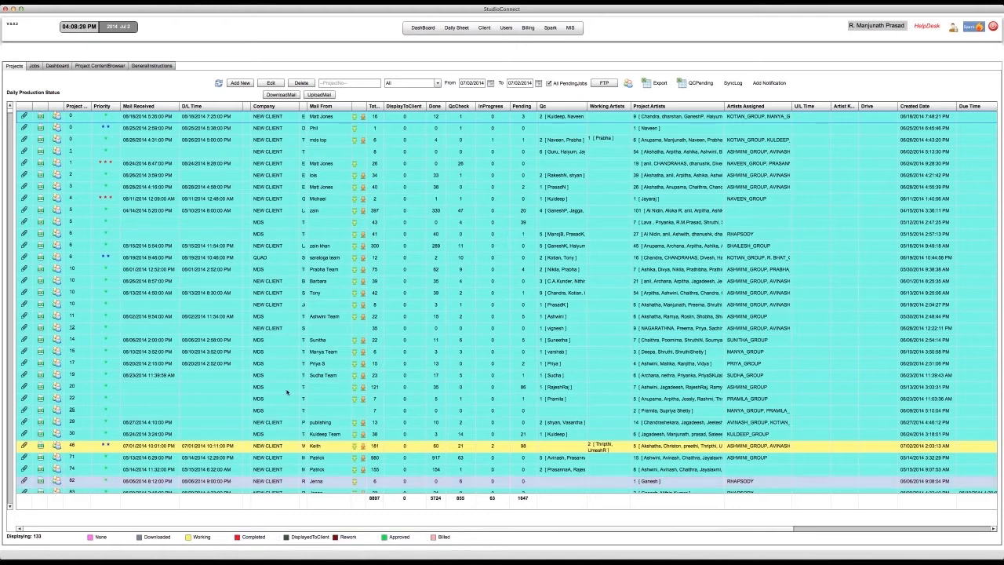
Examine the priority markers of the first few projects in the Daily Production Status list
click(113, 116)
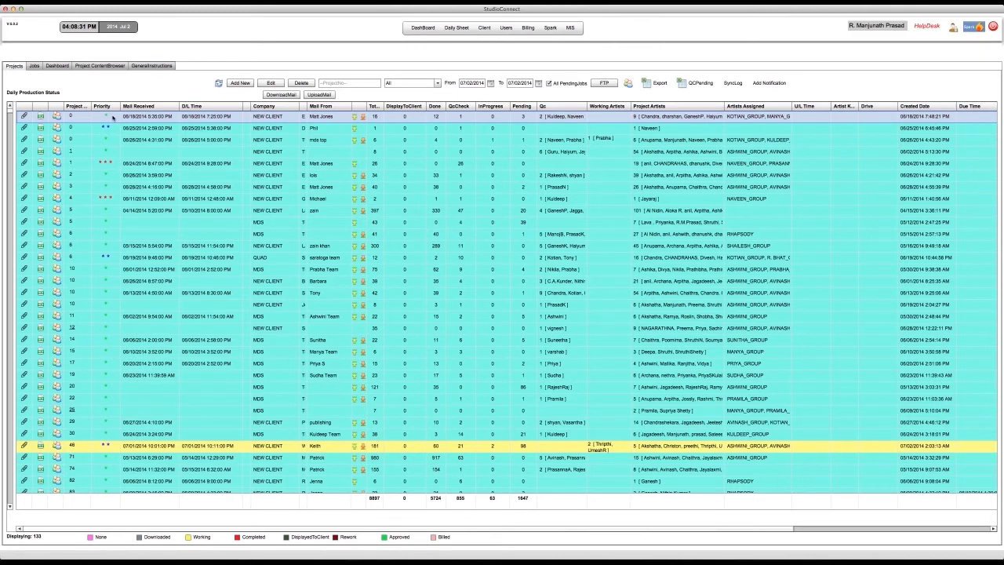
click(114, 126)
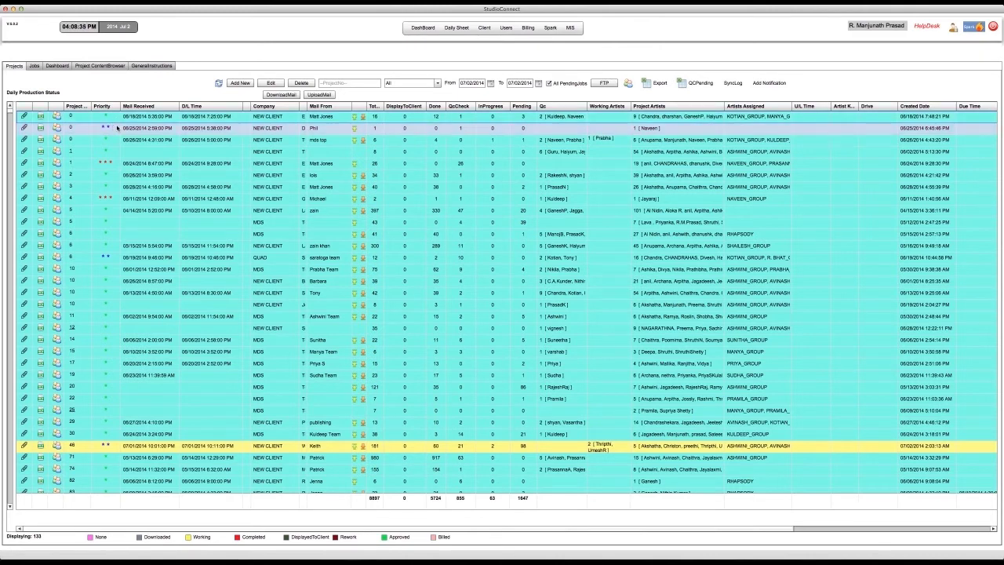
click(111, 141)
click(108, 153)
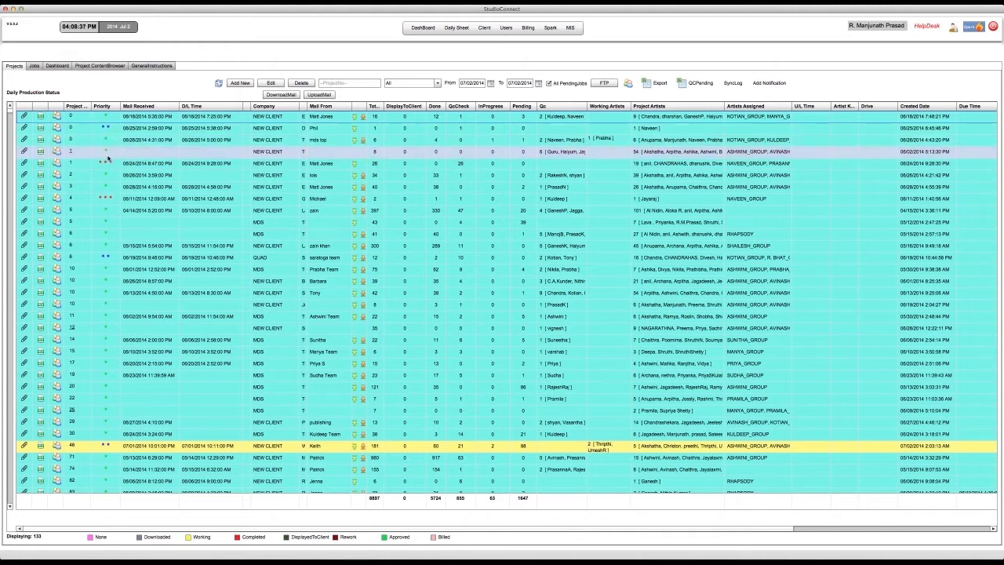
click(109, 160)
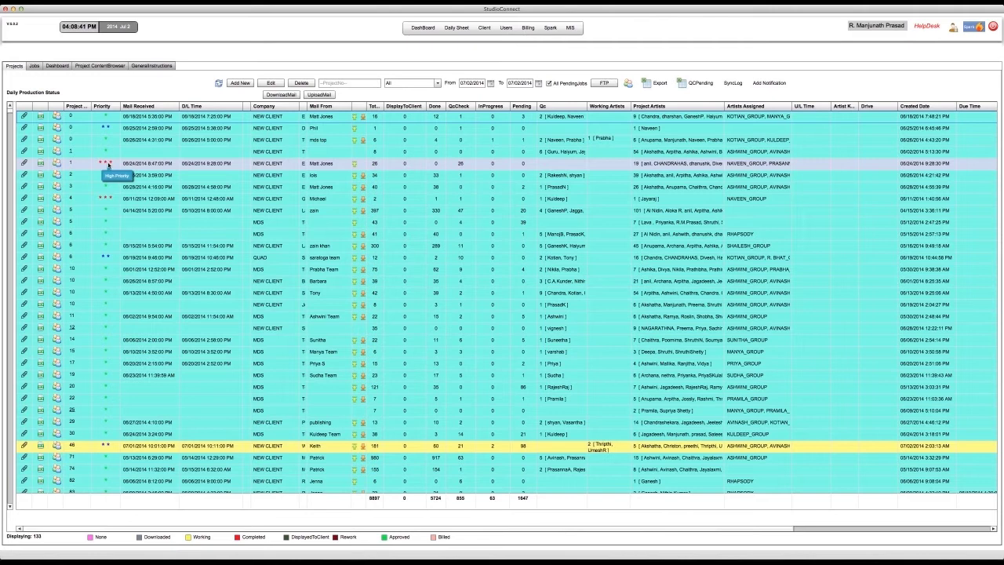
click(108, 141)
click(108, 128)
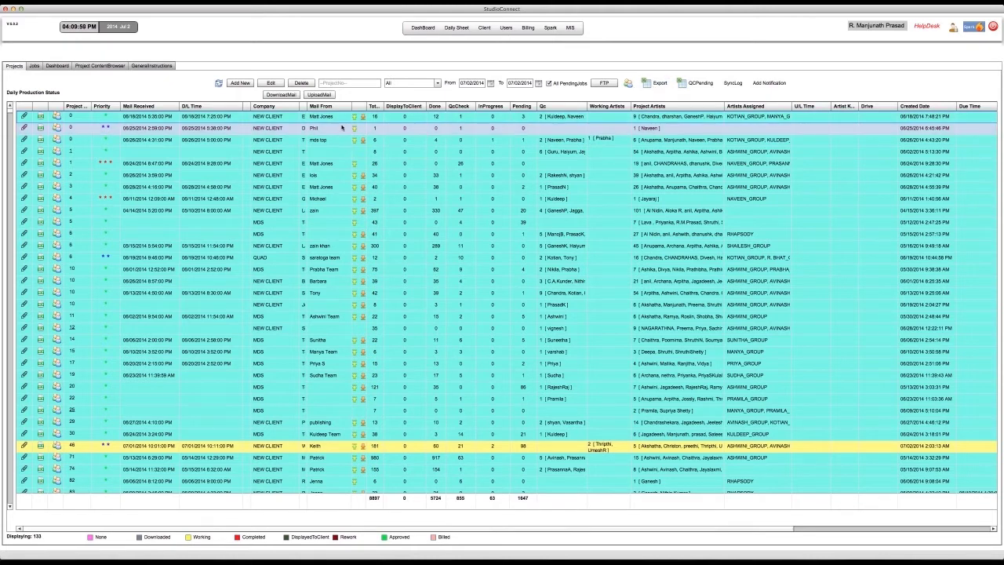
Widen the Total Files column in the project list
drag(383, 107, 395, 107)
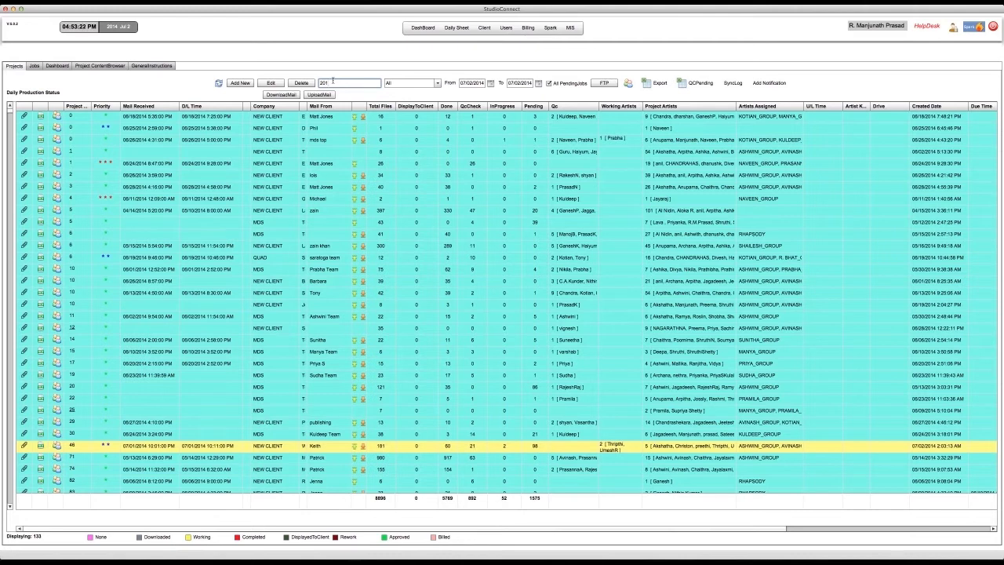
Filter the project list by project number 201 and open that project's jobs
key(Return)
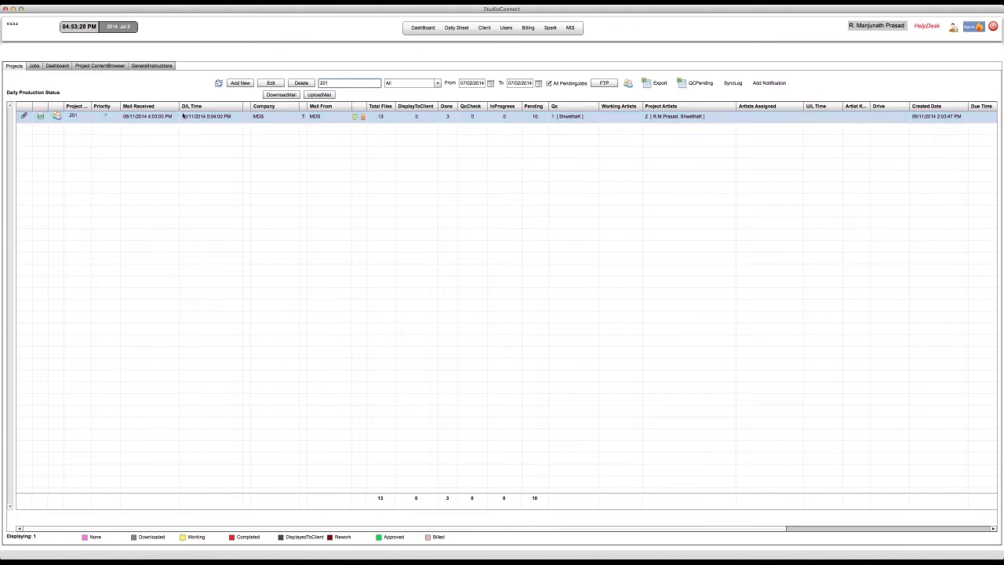
click(211, 119)
click(74, 117)
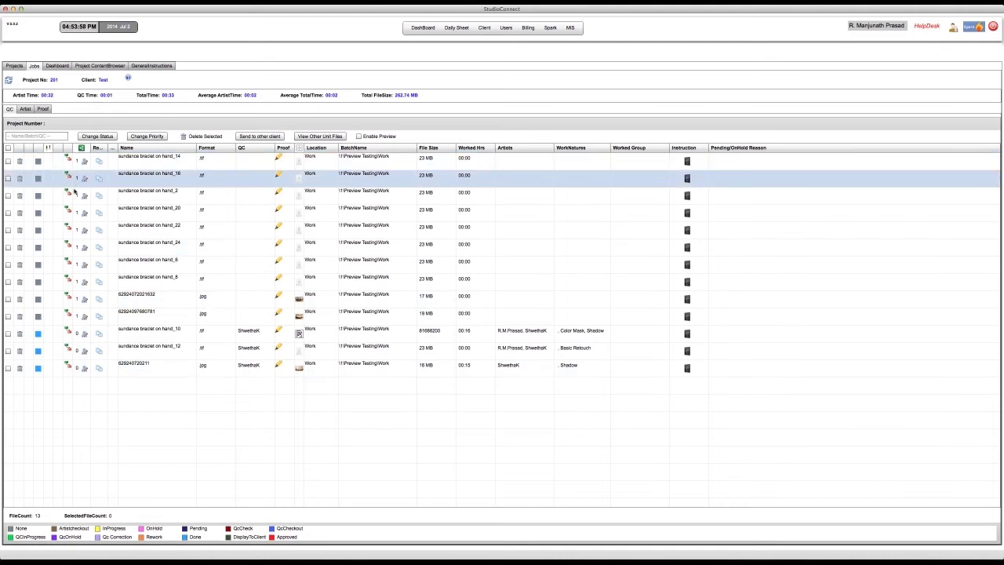
click(70, 368)
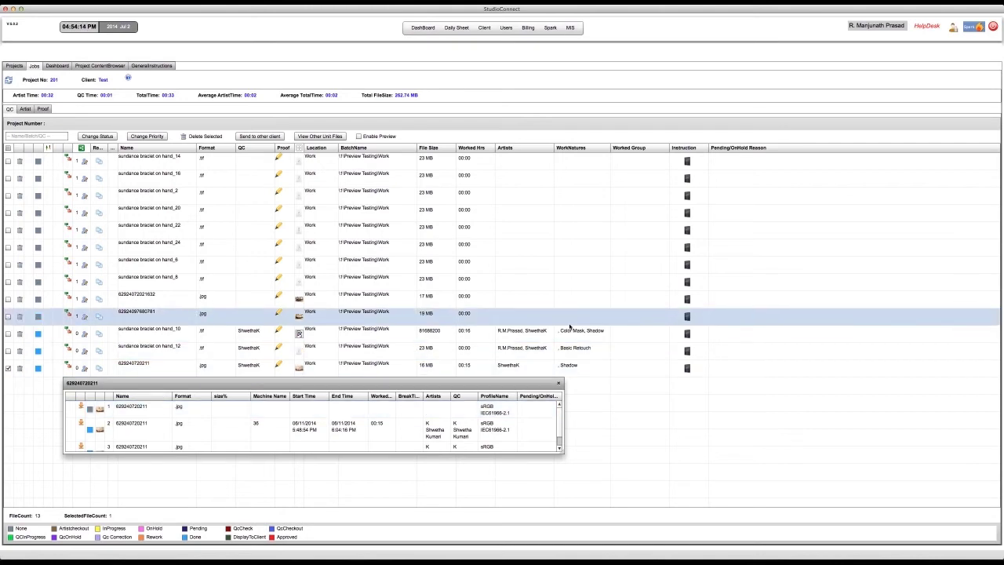
click(558, 383)
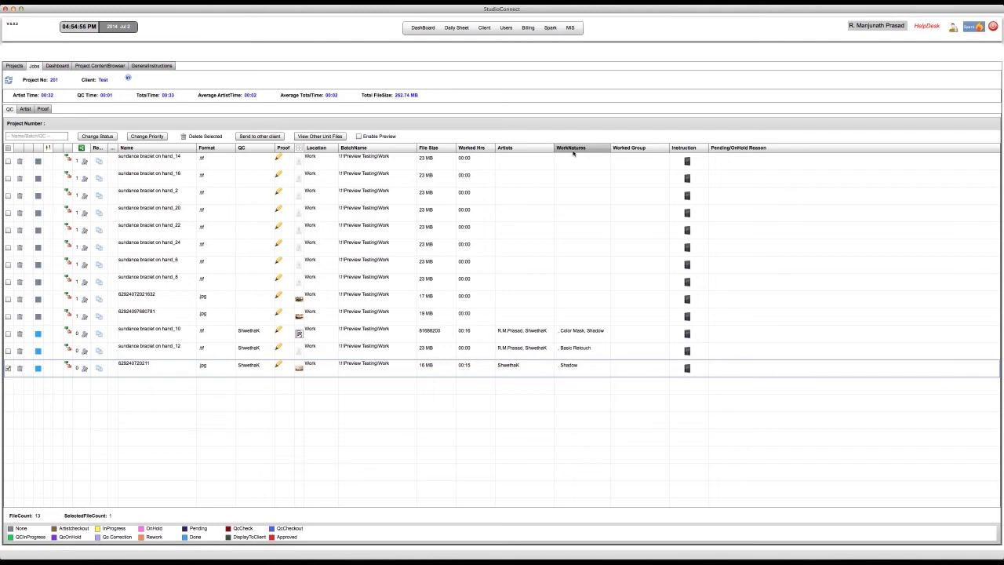
Read project 201's instructions and the attached Markup_PDF entry, and close the instructions
click(128, 78)
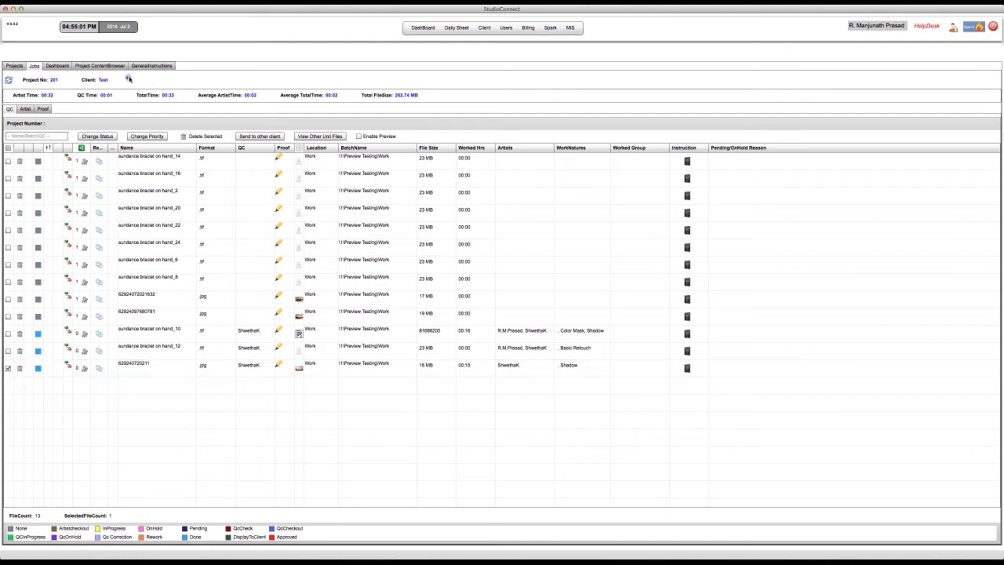
drag(231, 109, 138, 92)
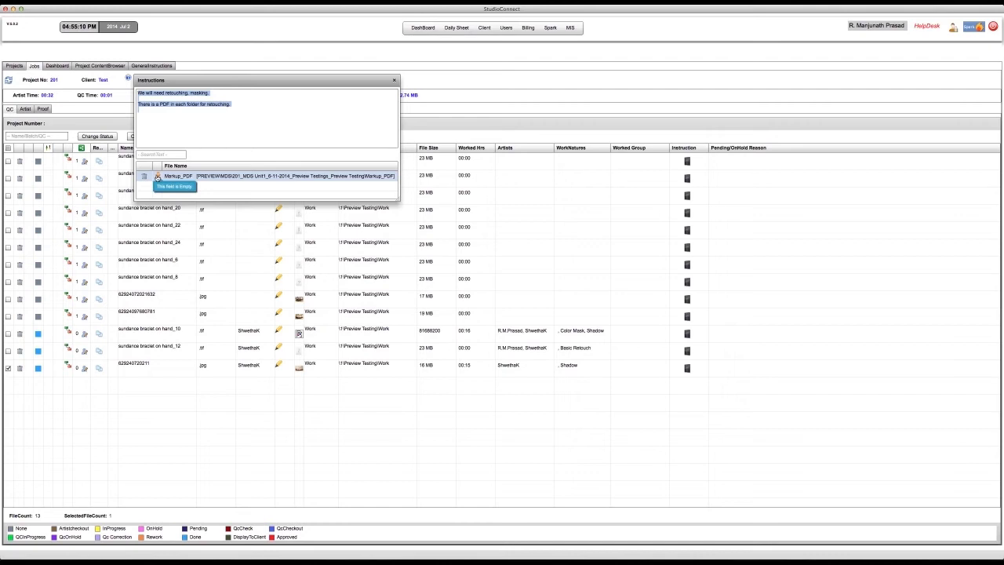
click(395, 81)
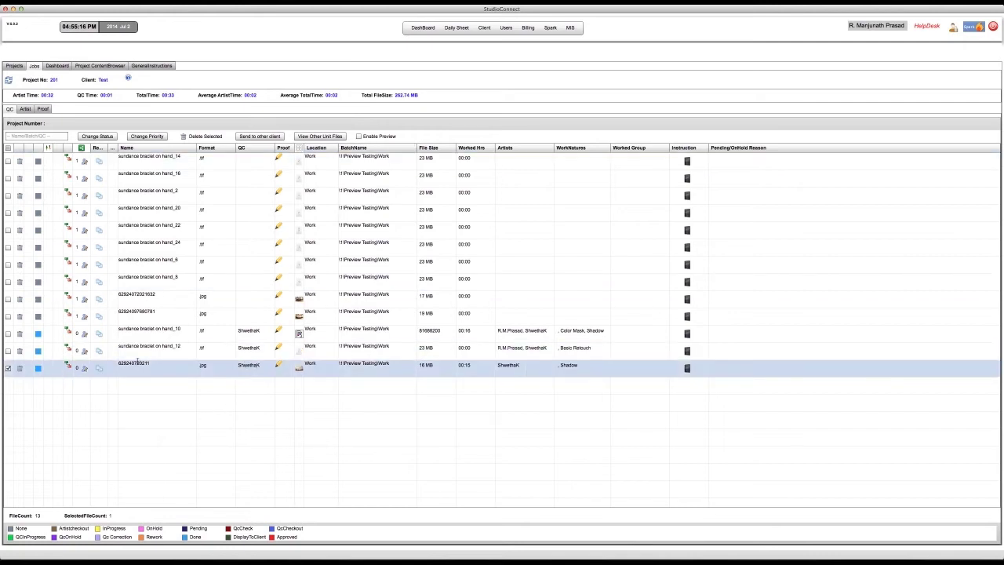
Select only the job "sundance braclet on hand_12" and open its proof
click(8, 351)
click(7, 368)
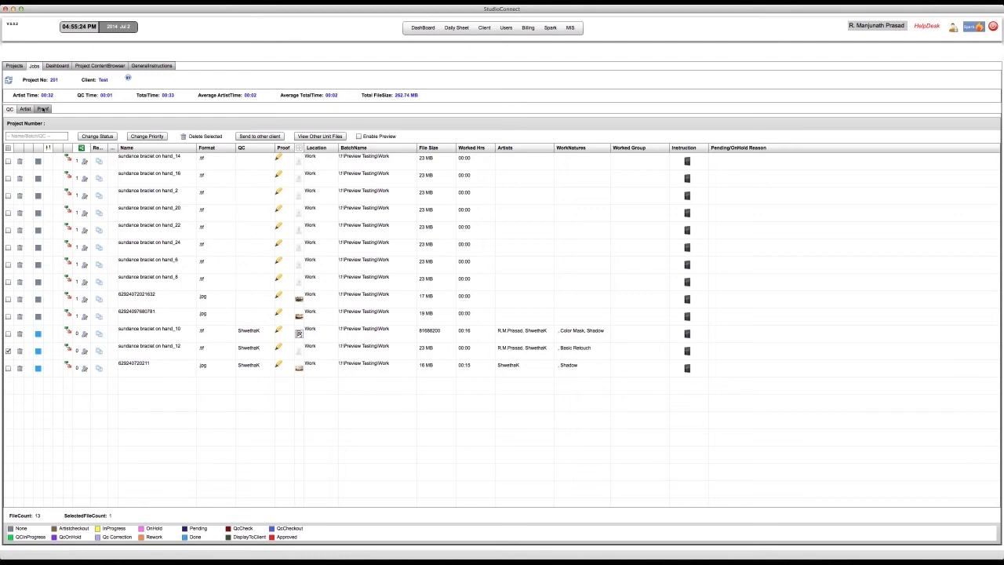
click(278, 348)
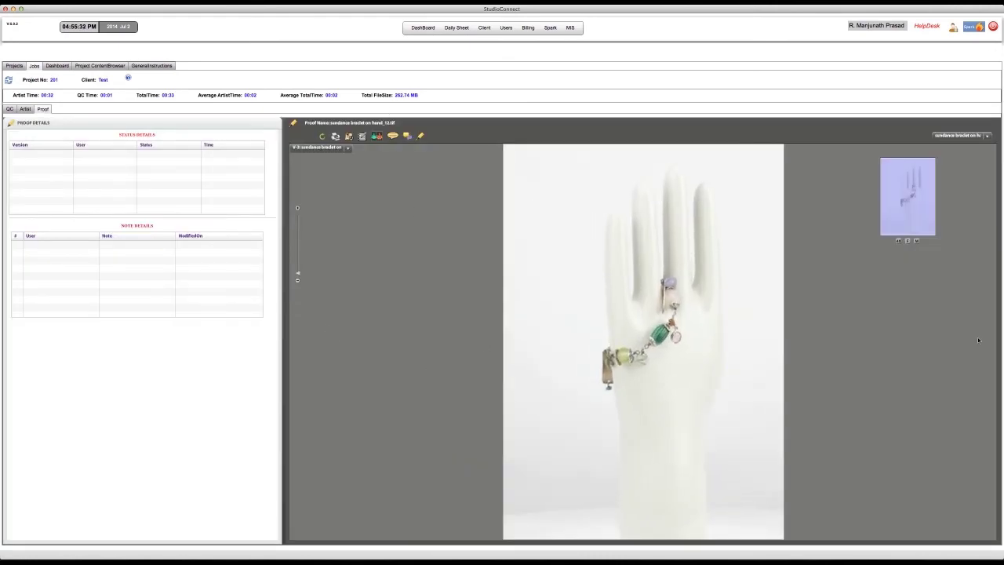
Switch the proof to version V-2 and open Note 1 on the bracelet
click(348, 147)
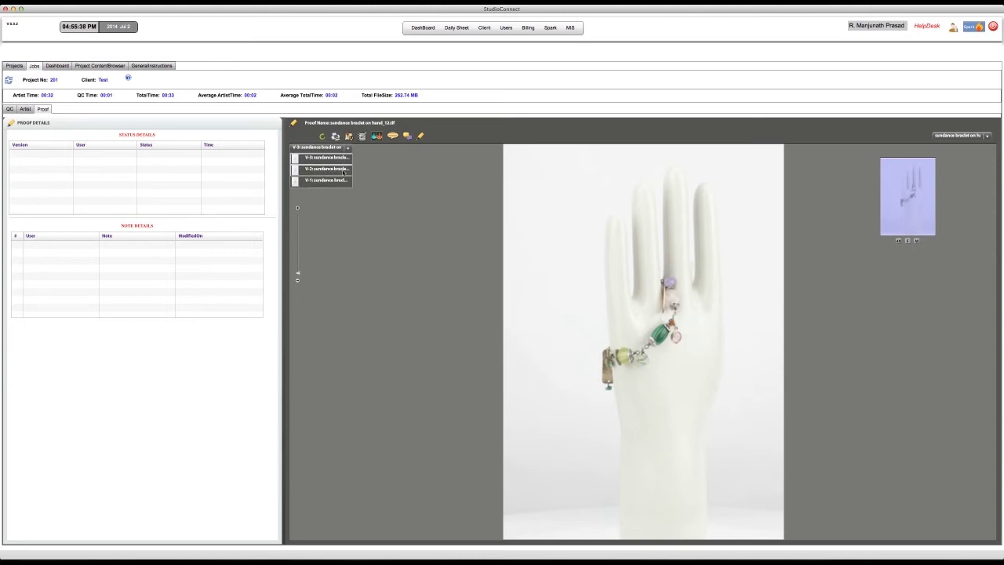
click(327, 156)
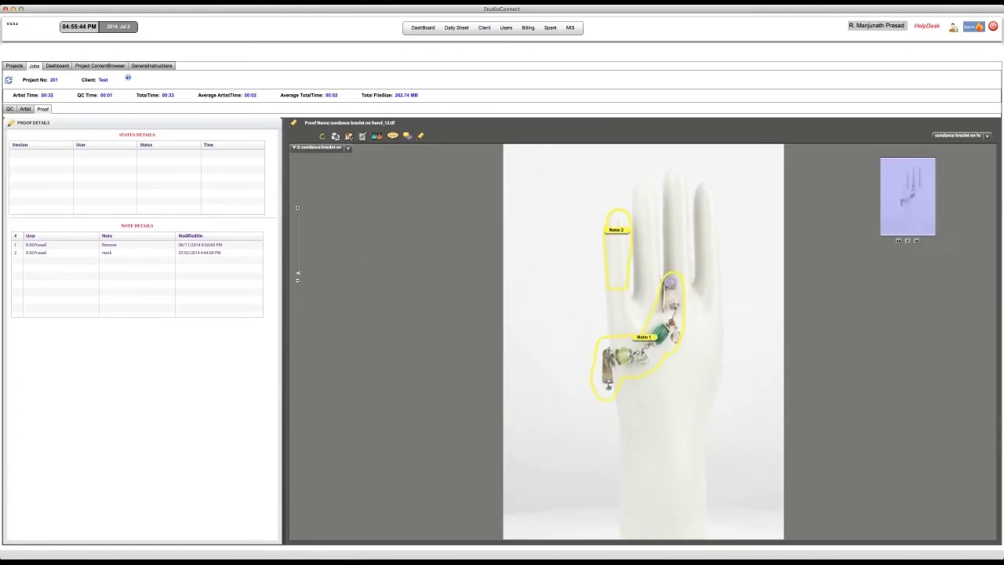
click(644, 337)
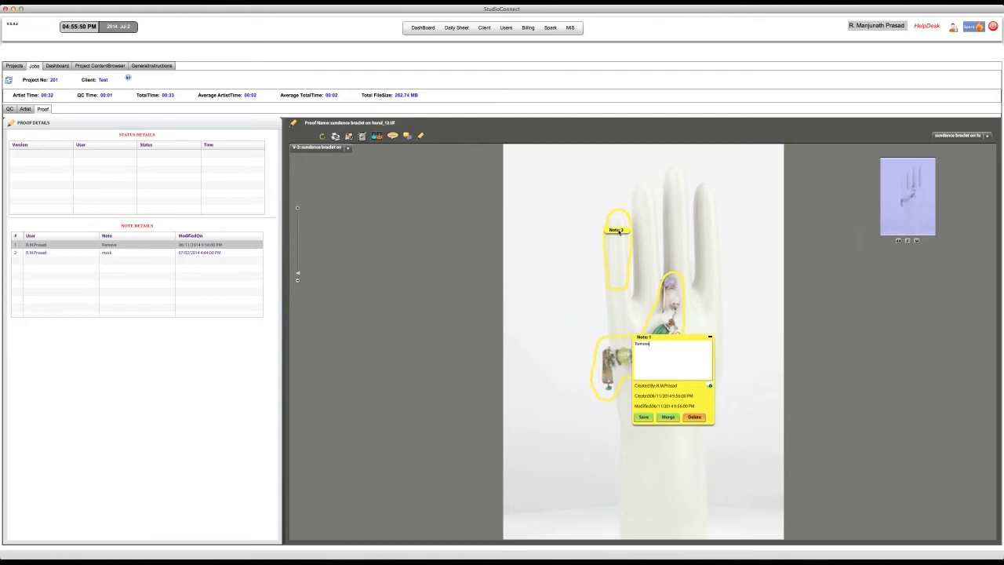
Refresh the proof and toggle all of its notes between expanded and collapsed
click(323, 138)
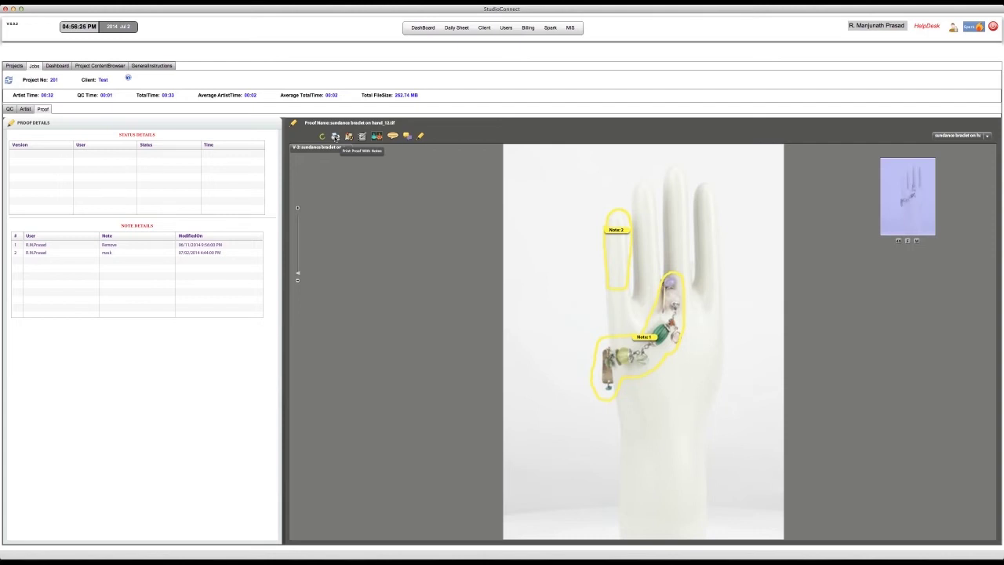
click(349, 137)
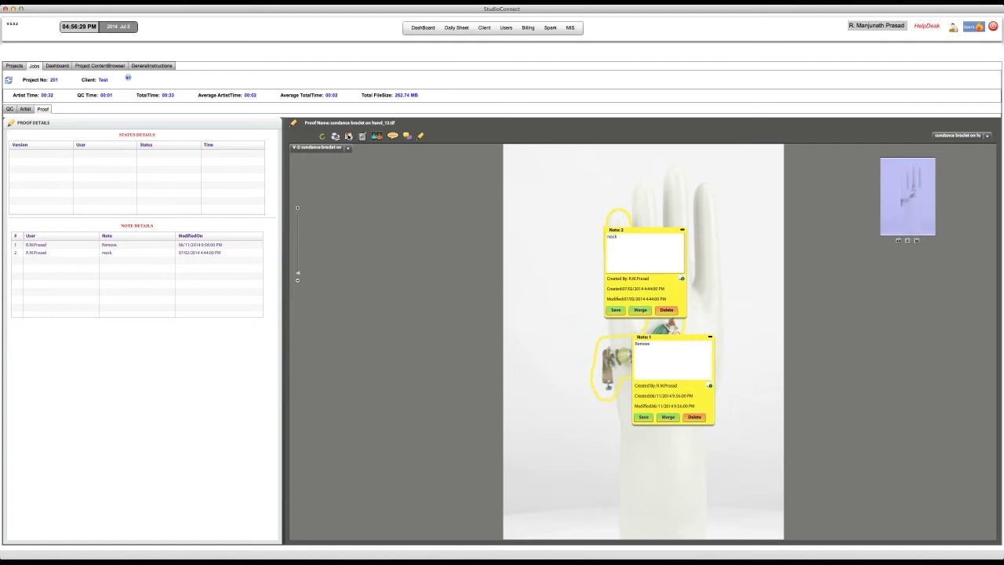
click(349, 138)
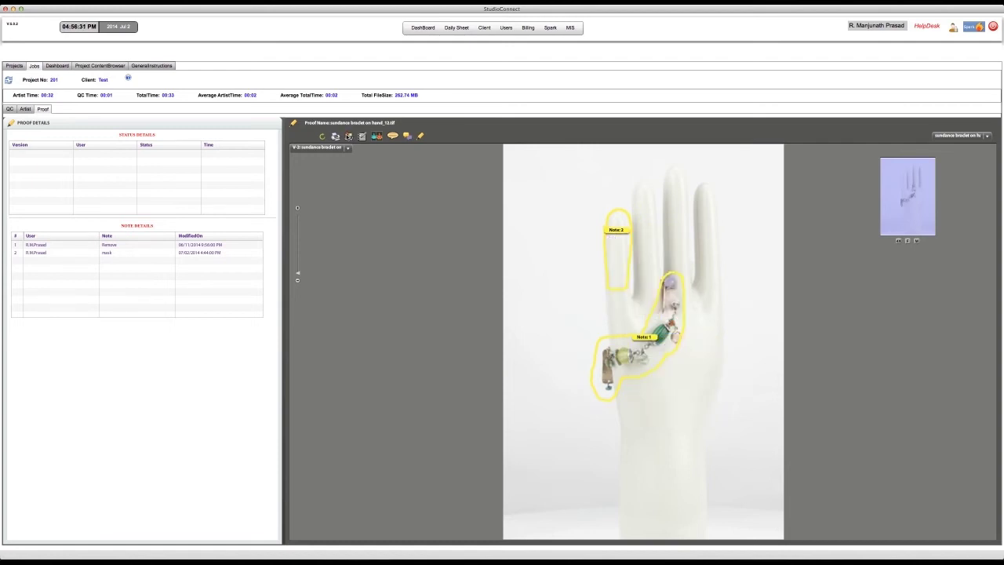
click(349, 137)
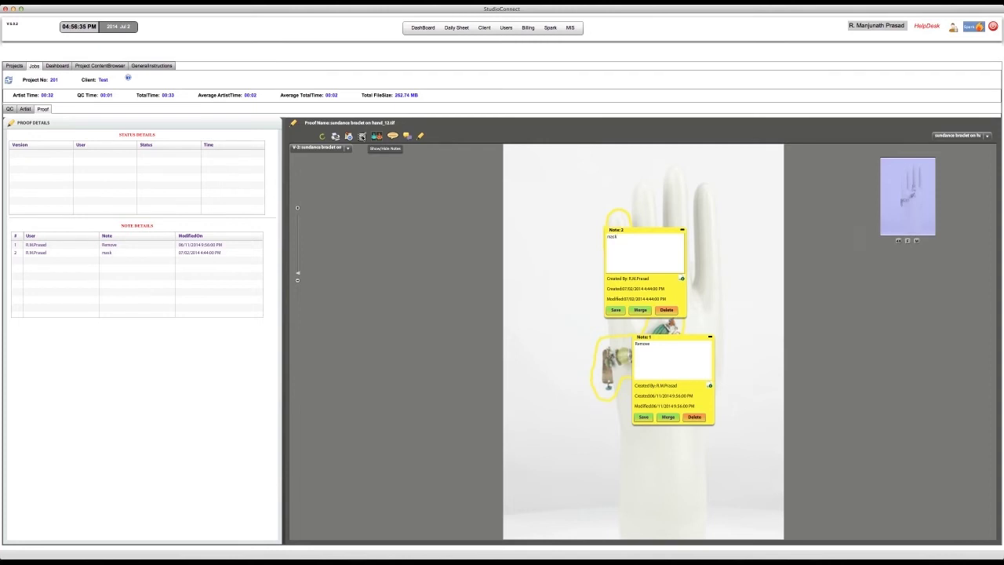
Hide the notes and markup on the V-2 proof and show them again
click(377, 136)
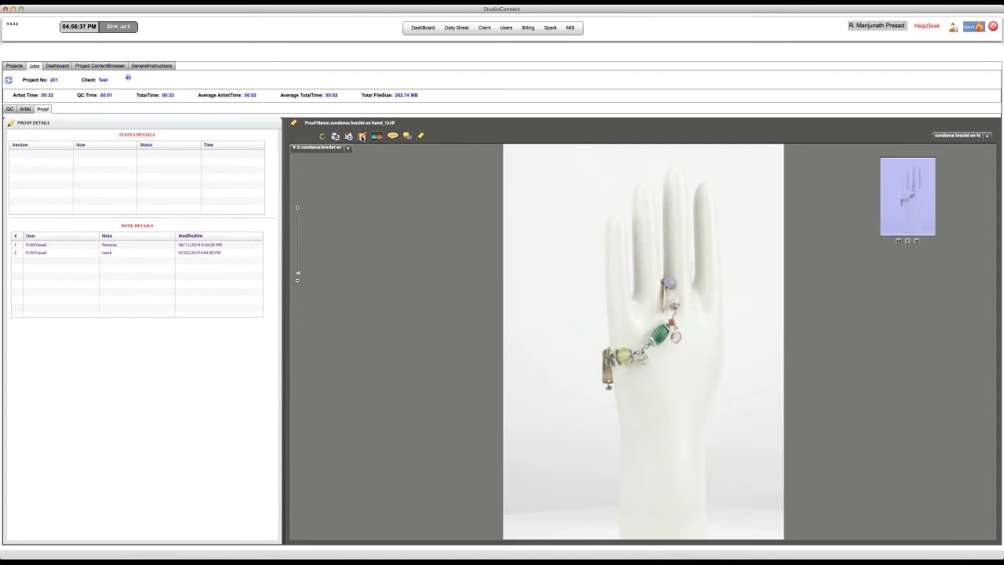
click(361, 136)
click(362, 137)
click(362, 137)
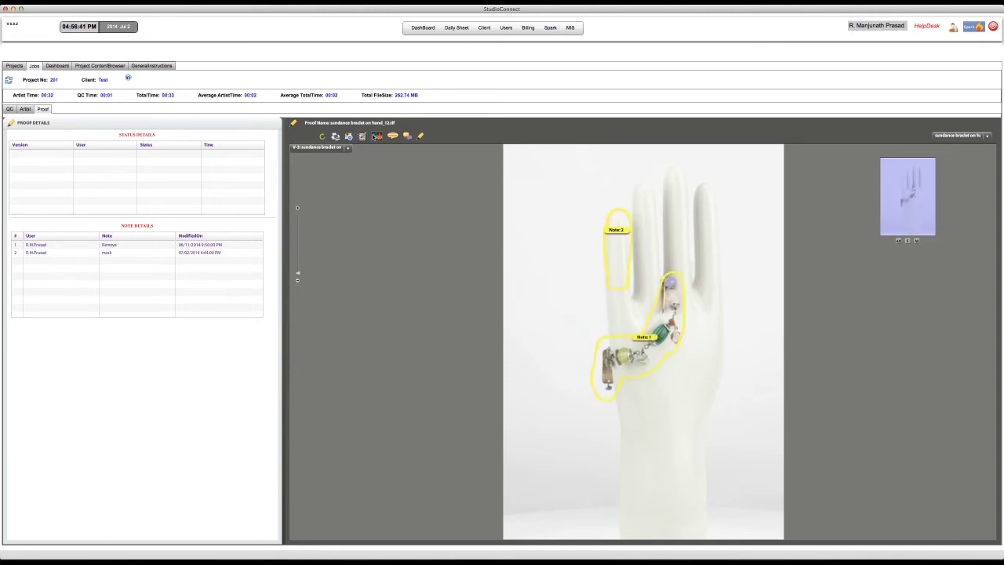
Compare versions V-2 and V-3 of the proof side by side, and return to the single-proof view
click(374, 137)
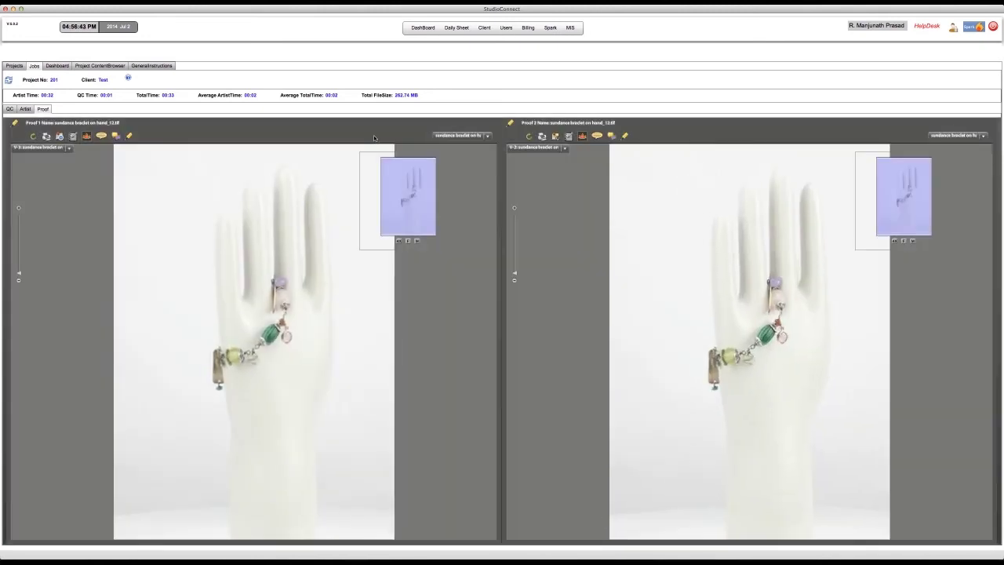
click(70, 148)
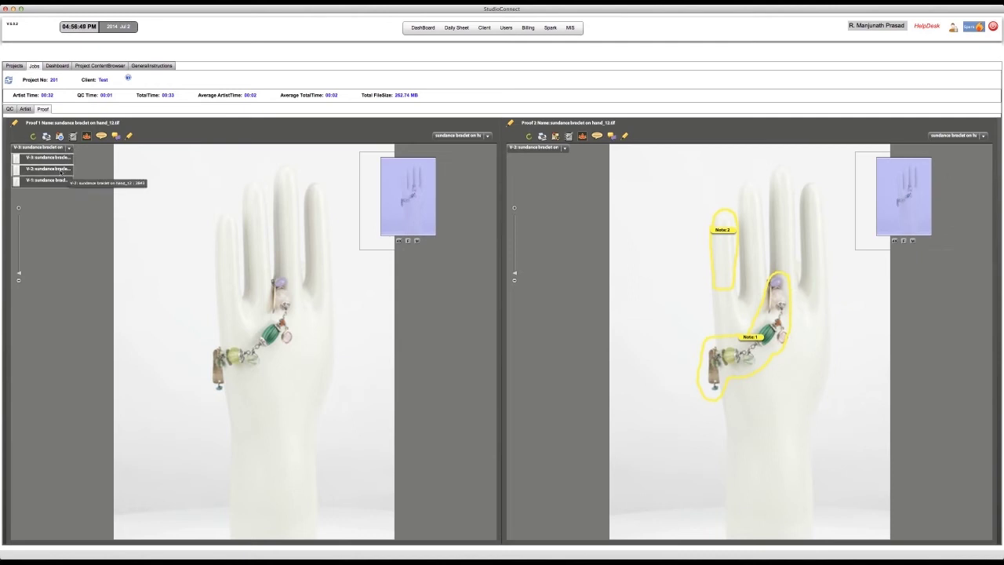
click(47, 169)
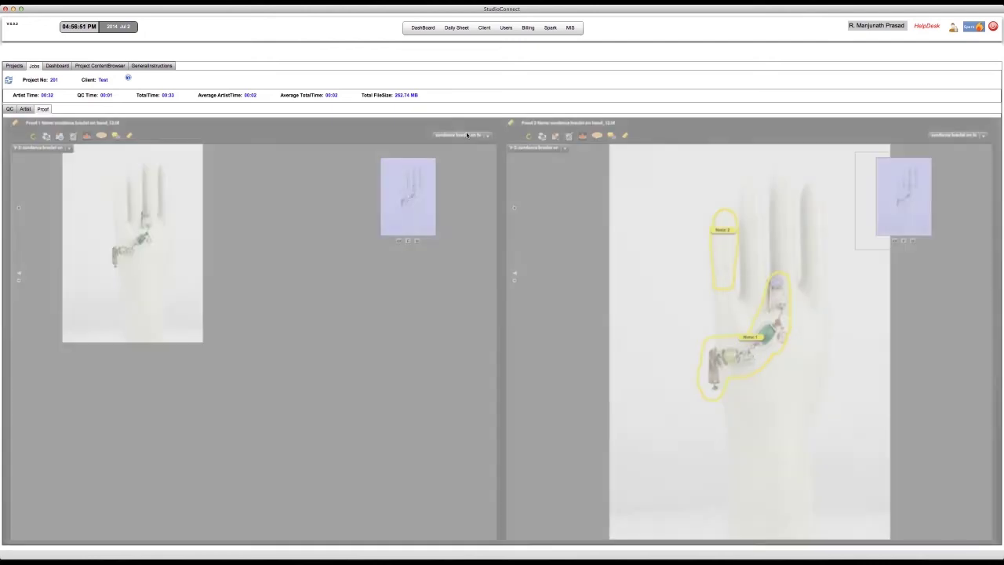
click(565, 148)
click(544, 163)
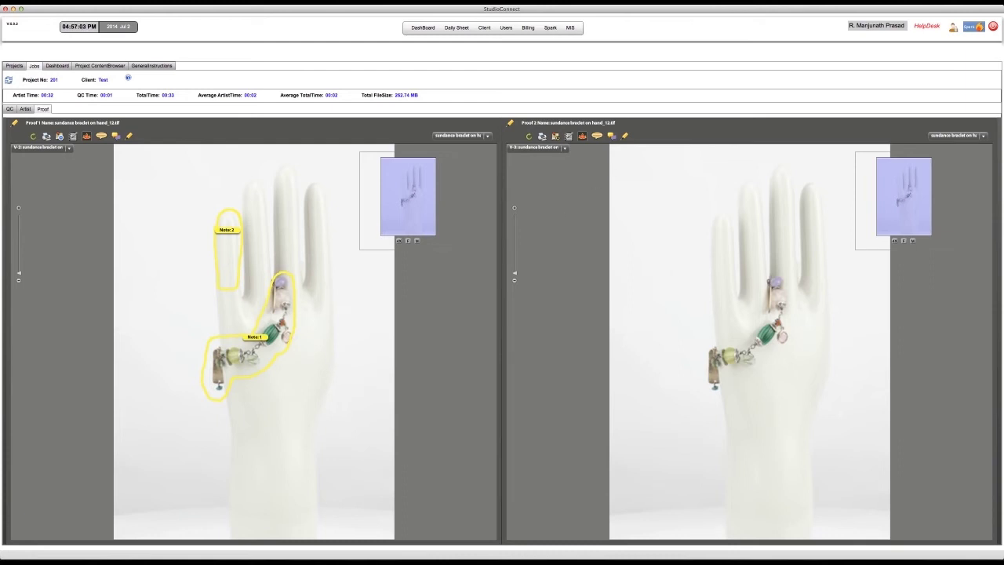
click(583, 135)
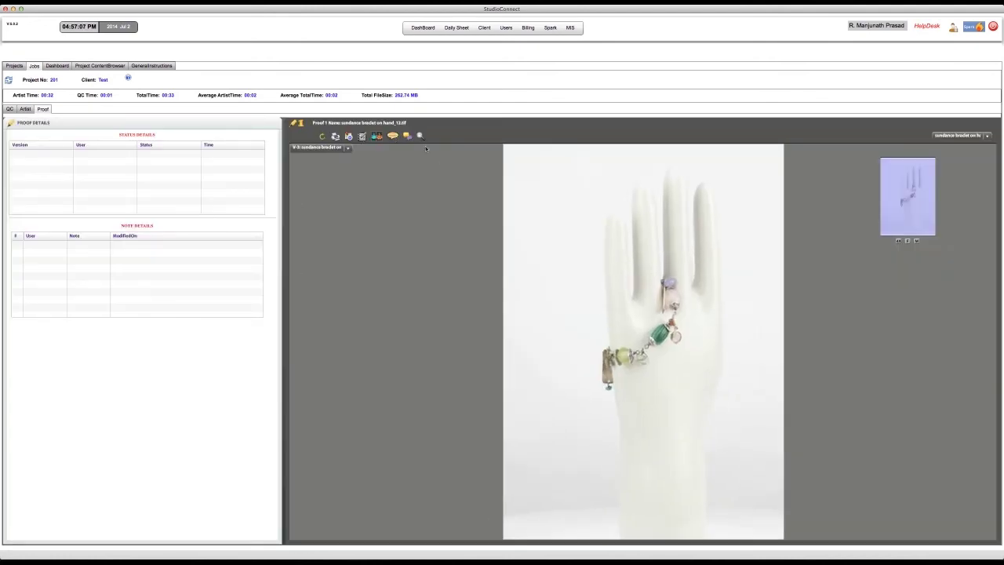
Add a text note beside the tip of the hand's outermost finger on the V-3 proof
click(394, 137)
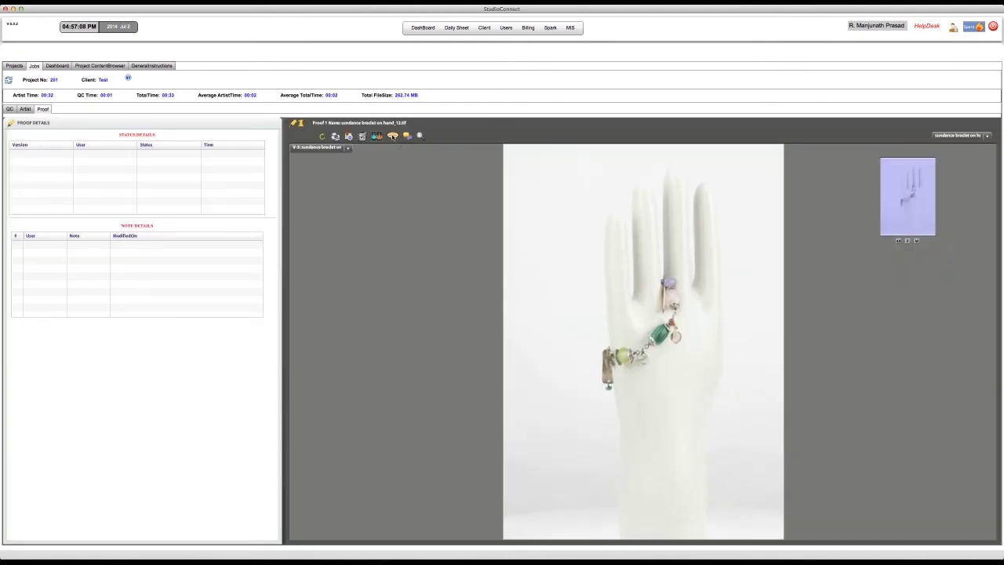
click(585, 223)
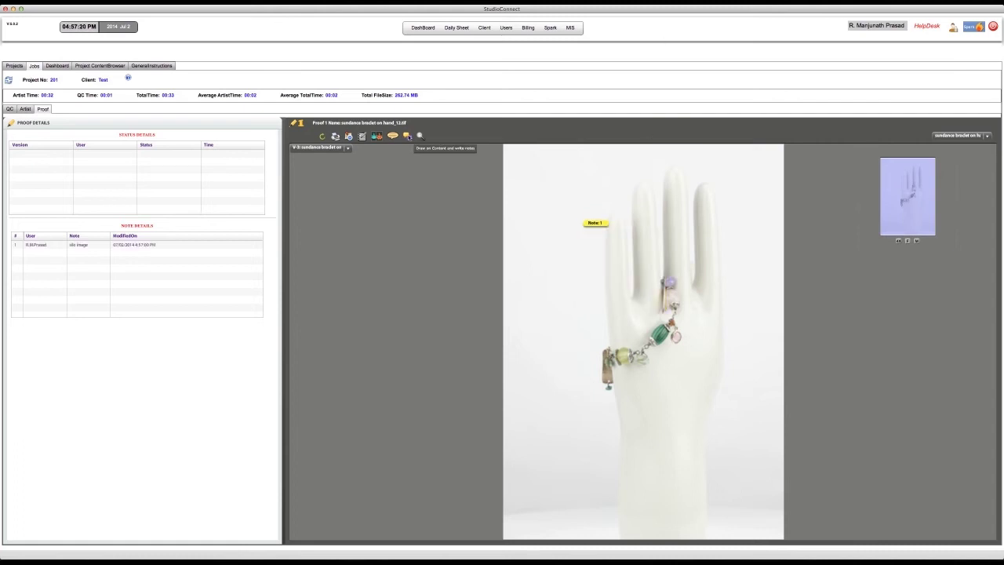
Draw a yellow circle with a note on the blank background beside the hand, and switch to zoom mode
click(407, 135)
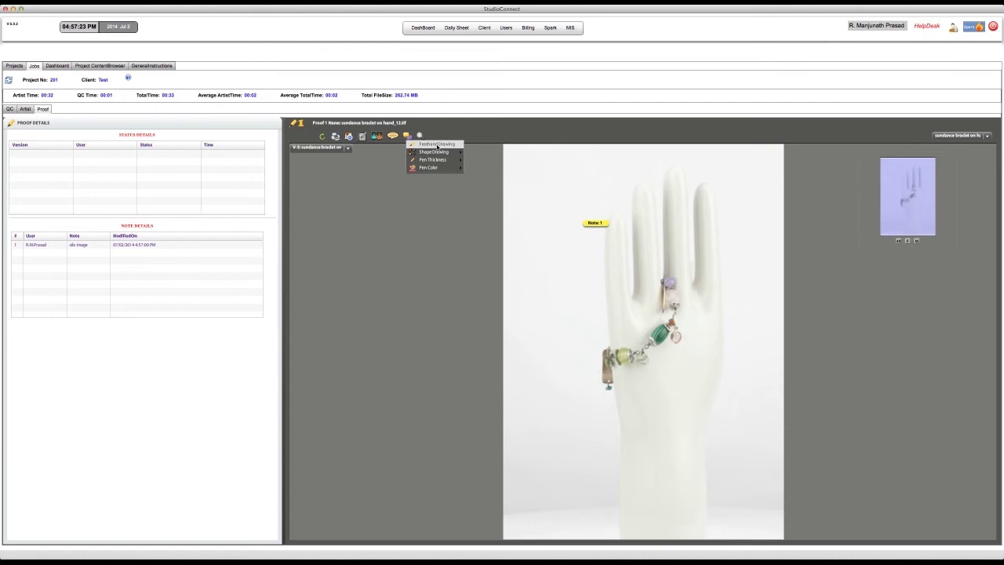
mouse_move(440, 153)
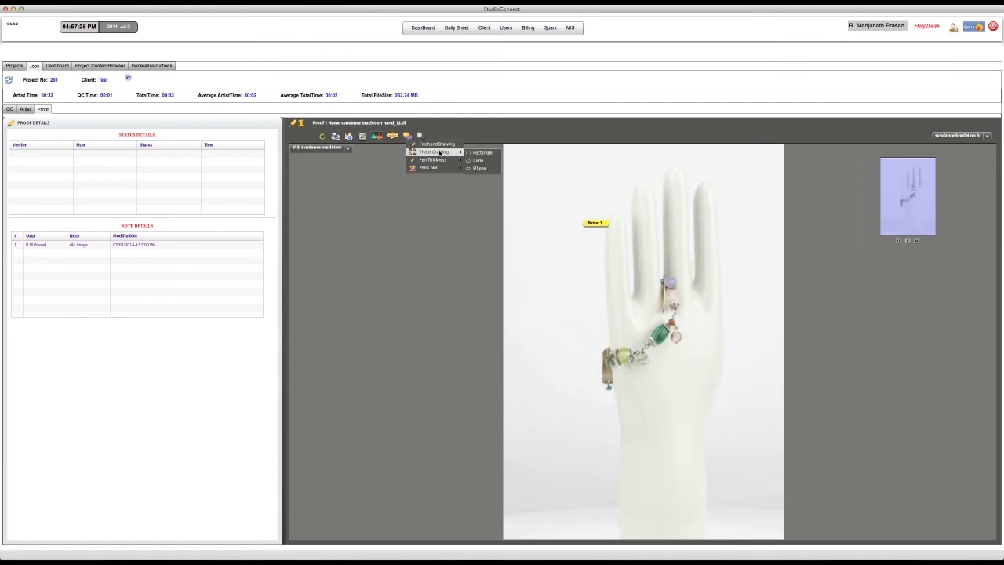
click(476, 160)
click(556, 270)
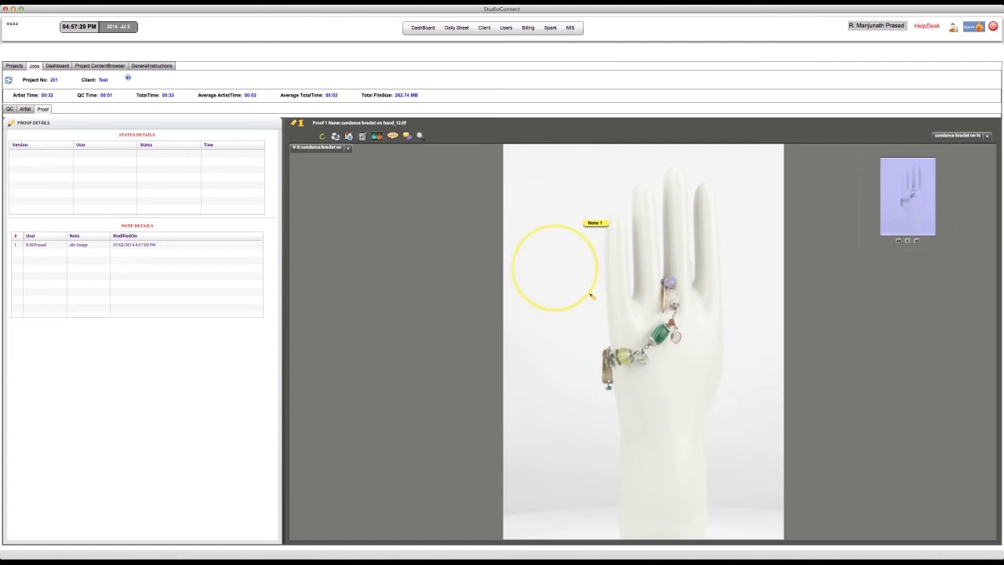
click(421, 135)
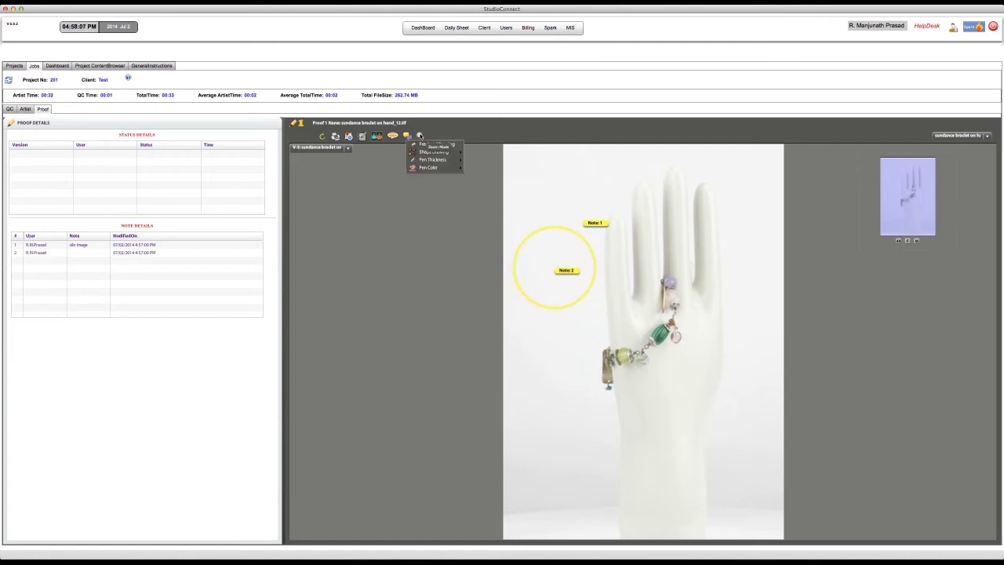
Zoom in on the bracelet in the V-3 proof, examine its beads up close, and return to the full image
click(421, 136)
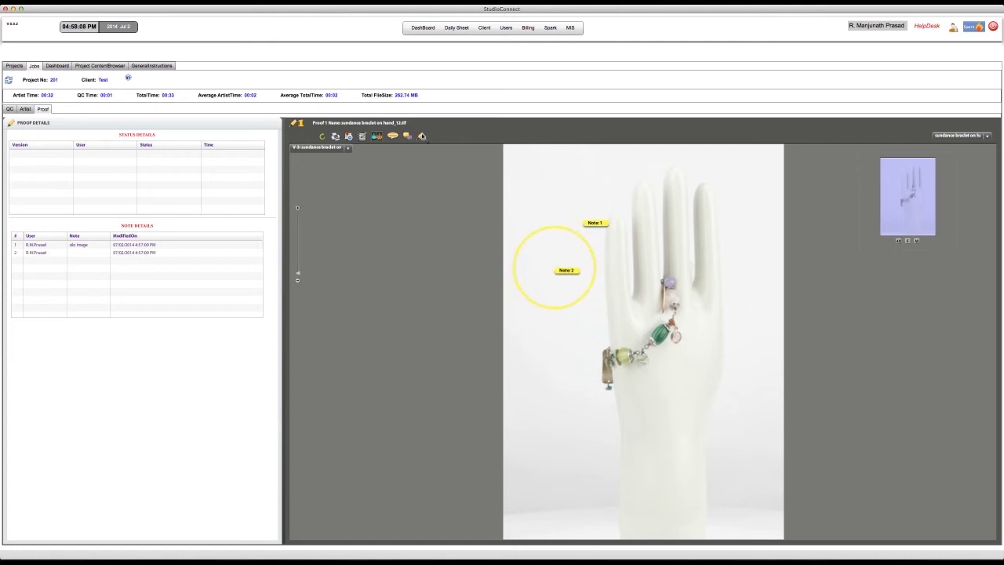
click(648, 310)
click(681, 311)
click(687, 311)
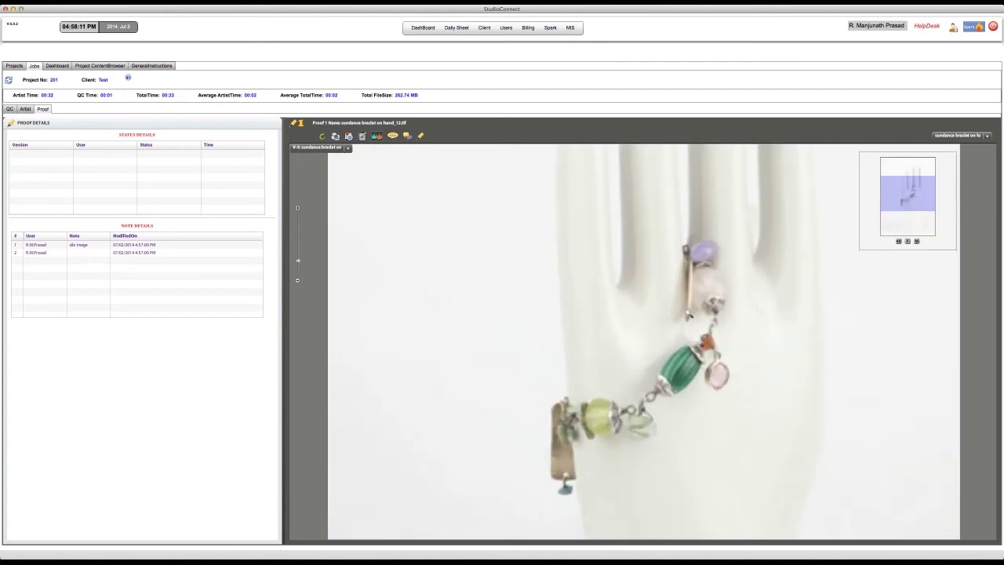
click(698, 312)
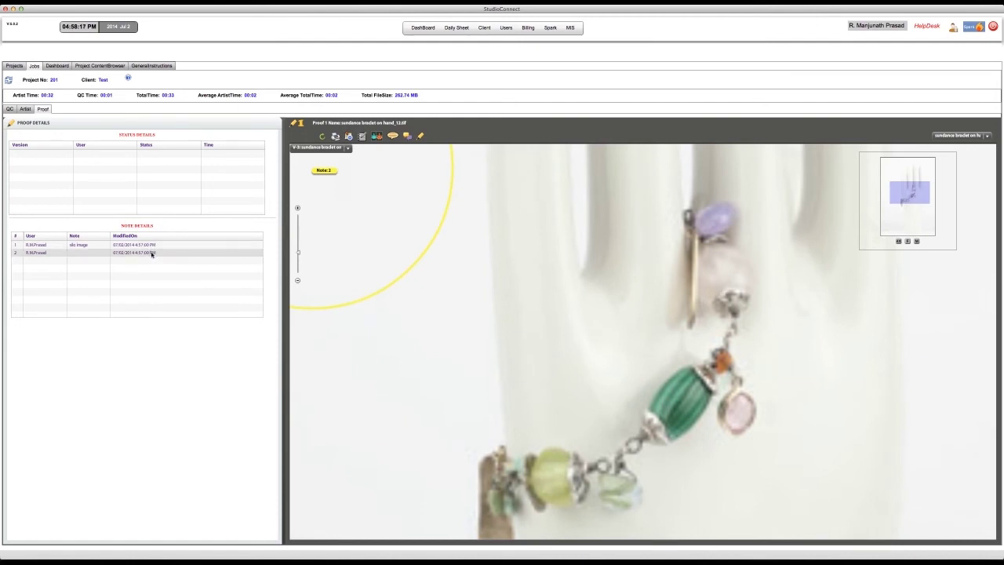
drag(297, 251, 299, 237)
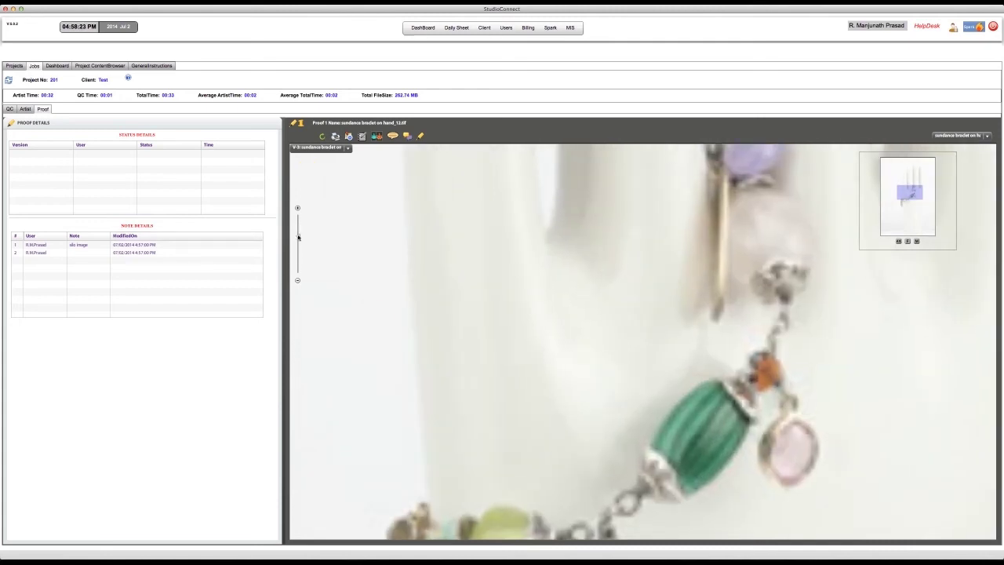
mouse_move(913, 193)
mouse_down()
mouse_move(912, 168)
mouse_move(912, 228)
mouse_move(911, 200)
mouse_up()
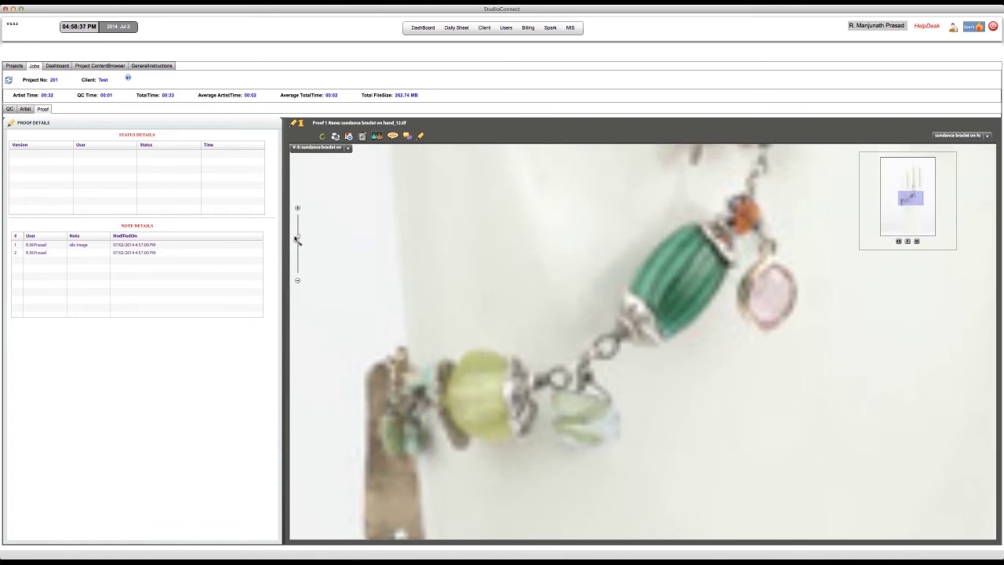
drag(298, 236, 281, 276)
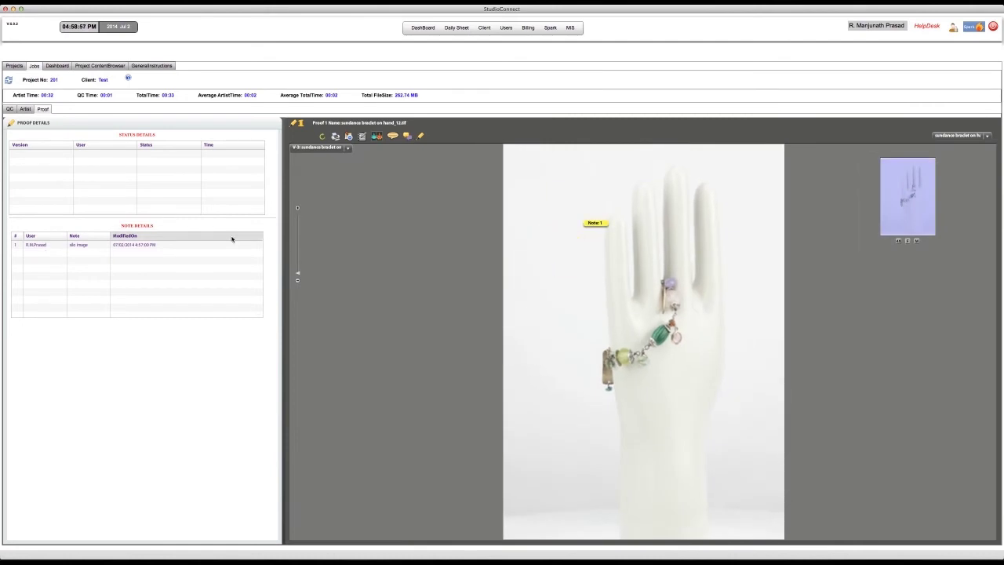
Open the first note from the V-3 proof's note details, and look at the proof's version list
click(163, 245)
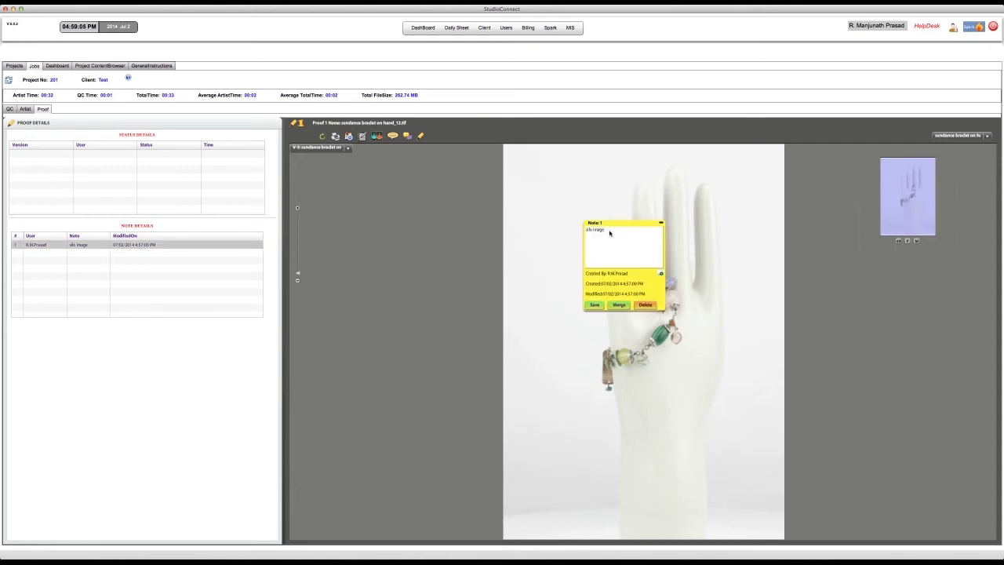
click(348, 149)
click(349, 149)
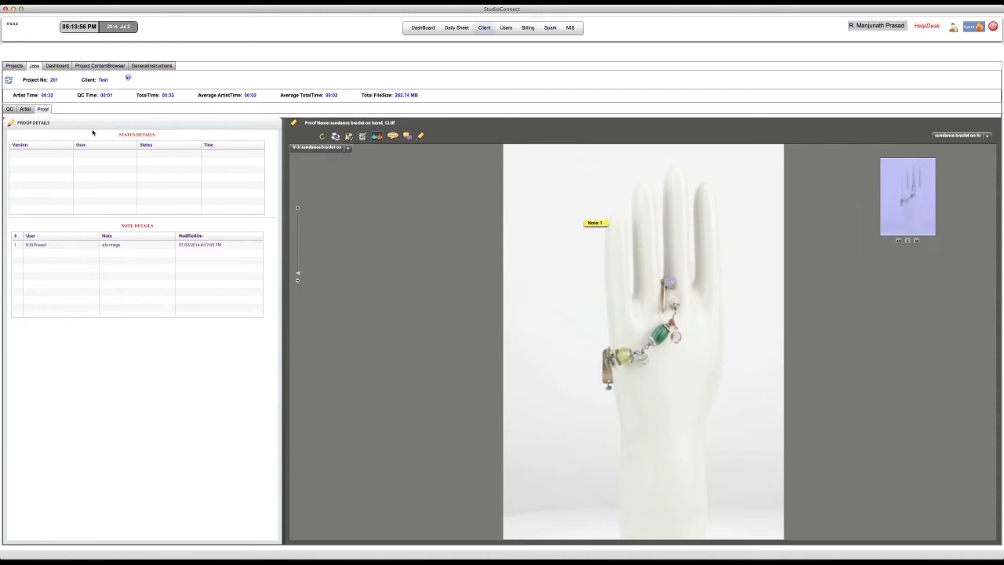
Show the QC and artist file lists, enable preview for the artist files, look through their images, and close the preview
click(10, 109)
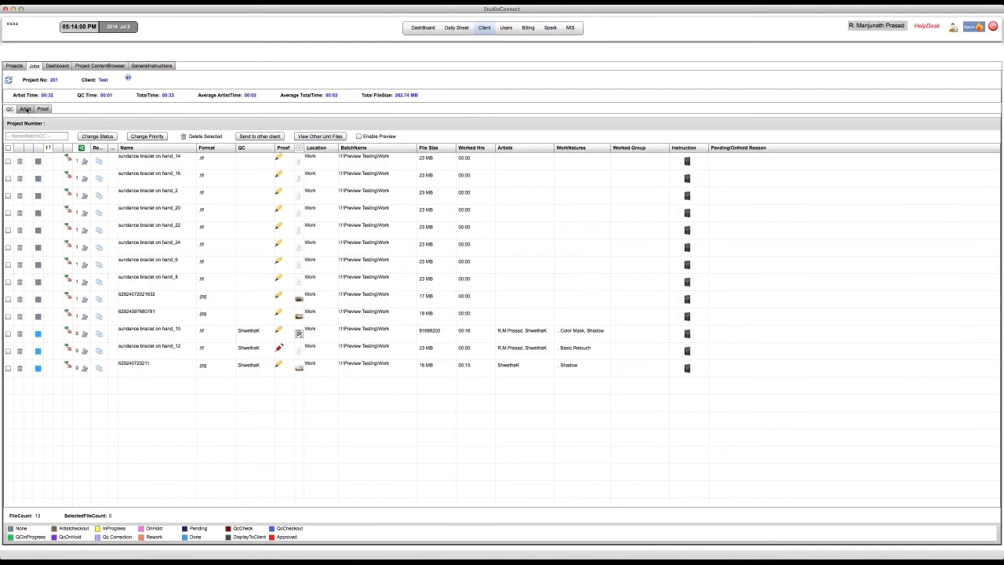
click(26, 109)
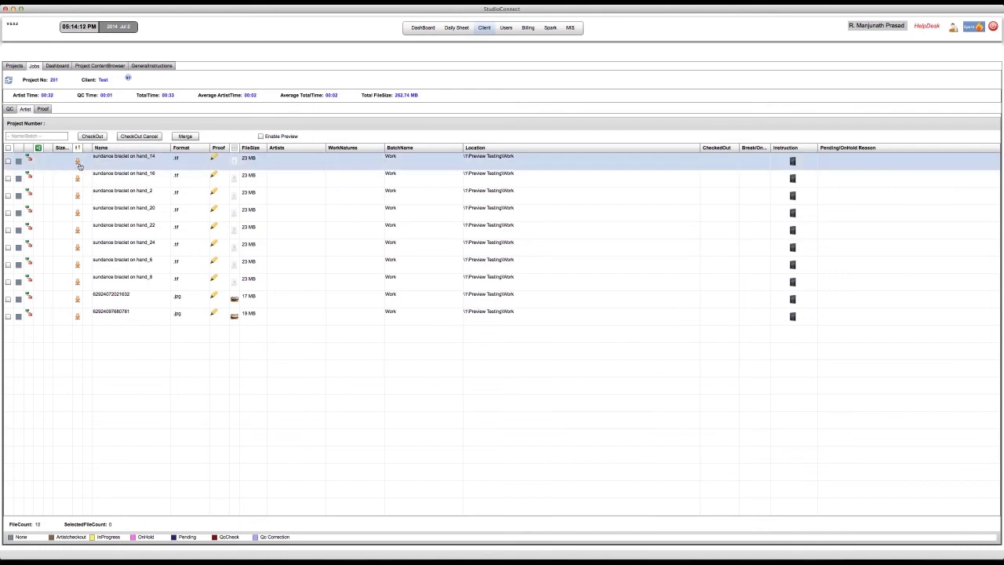
click(260, 136)
mouse_move(234, 163)
mouse_move(237, 181)
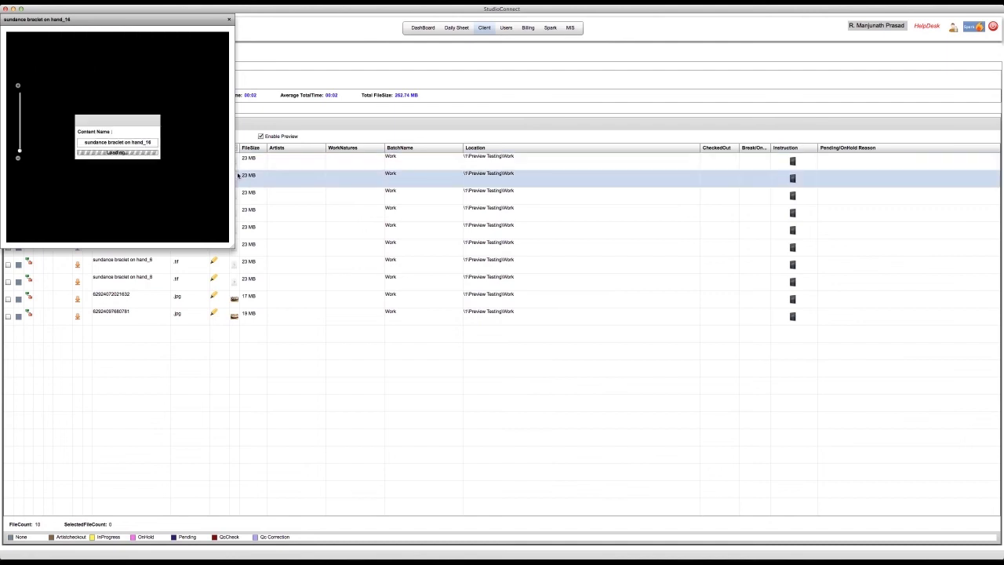
mouse_move(234, 205)
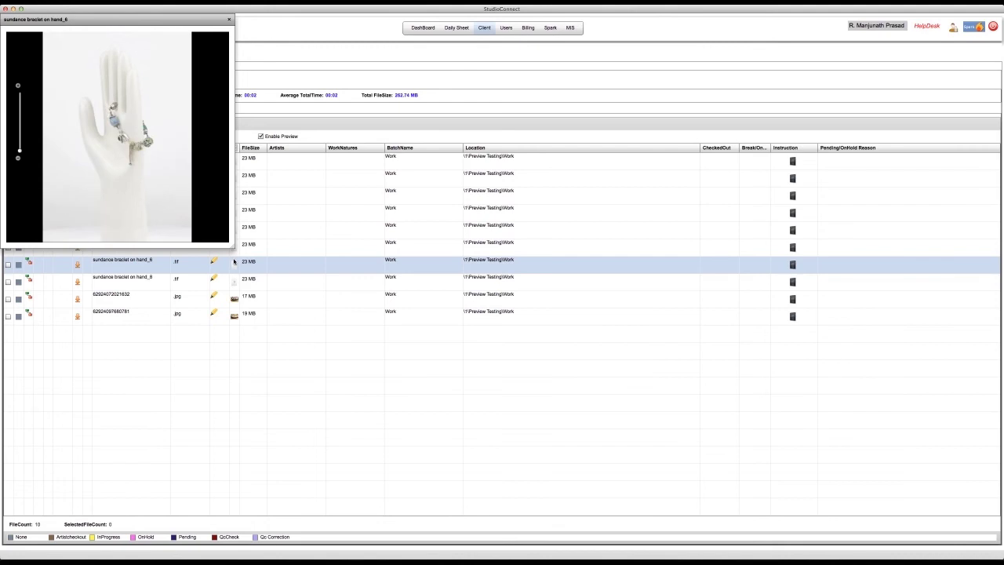
mouse_move(234, 279)
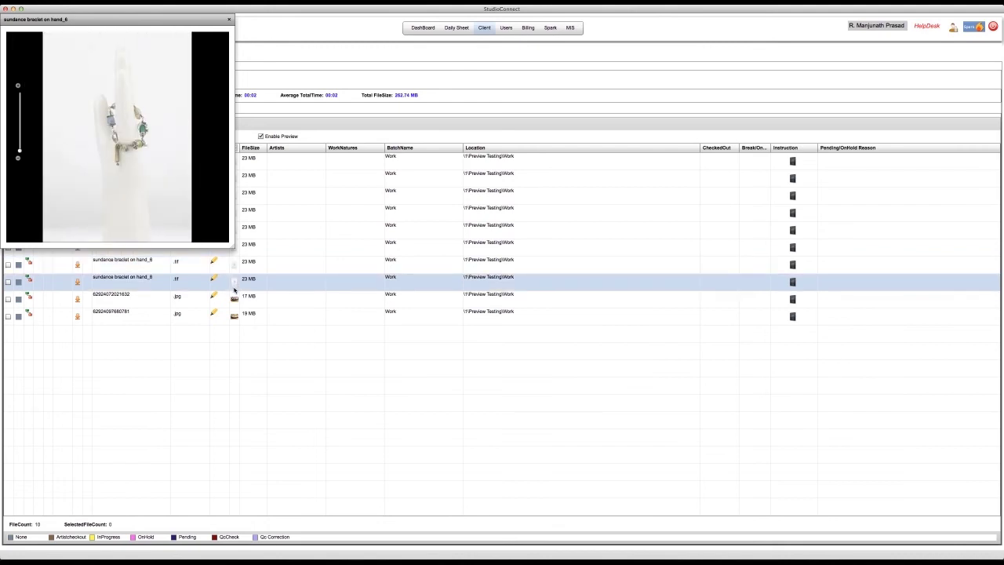
mouse_move(234, 297)
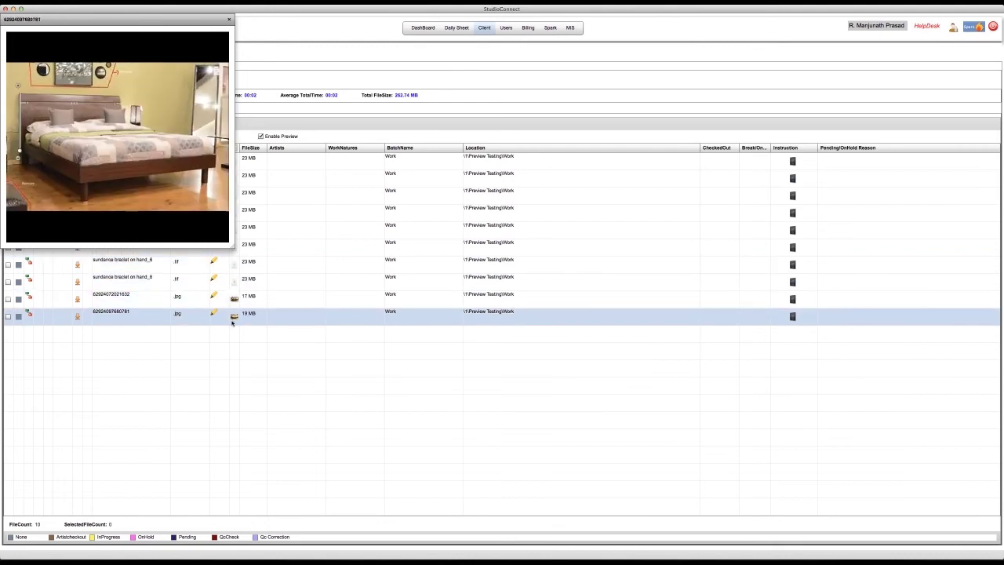
click(230, 19)
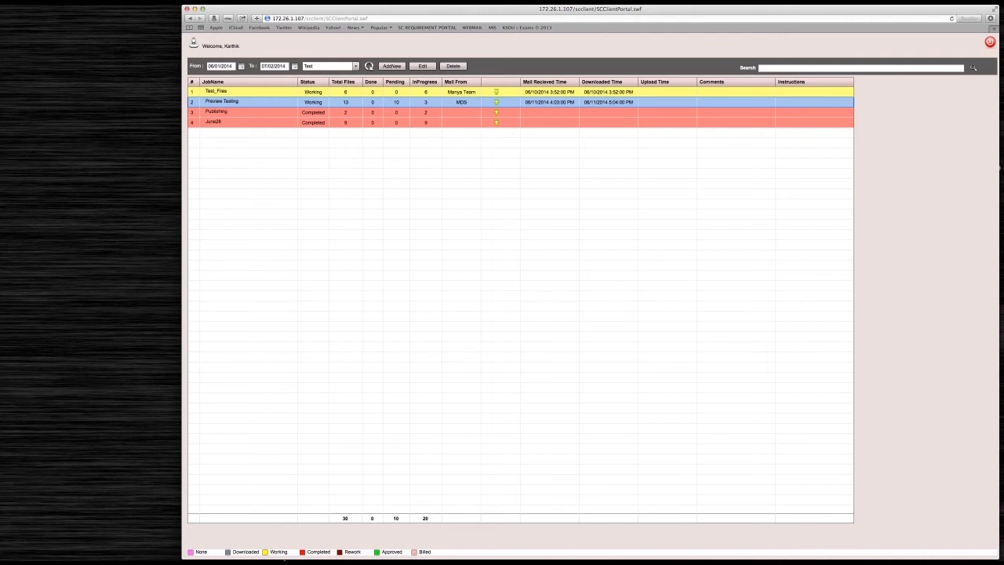
Open the Preview Testing job, expand its Work folder, and view the enlarged preview of sundance braclet on hand_12.tif
double_click(231, 102)
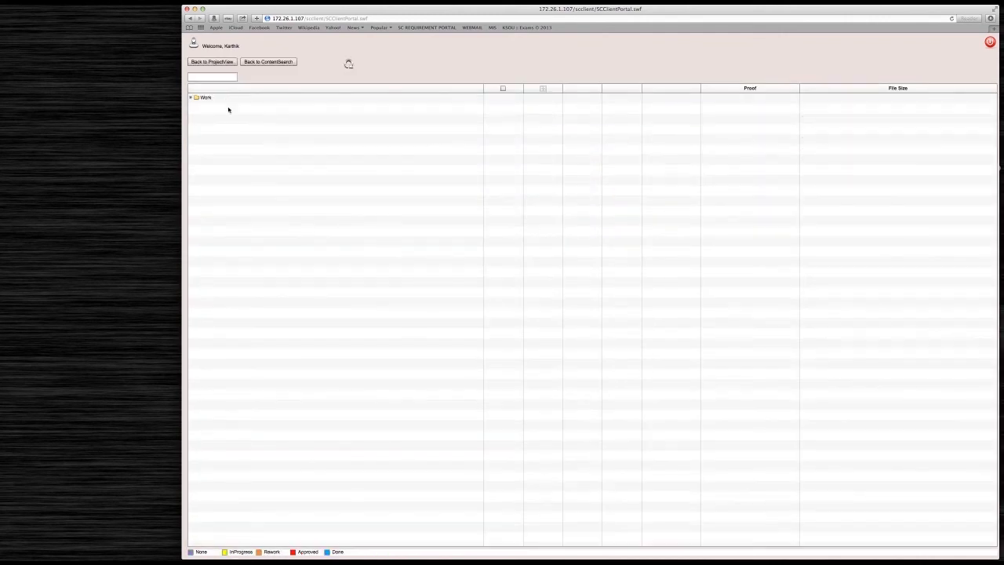
click(191, 98)
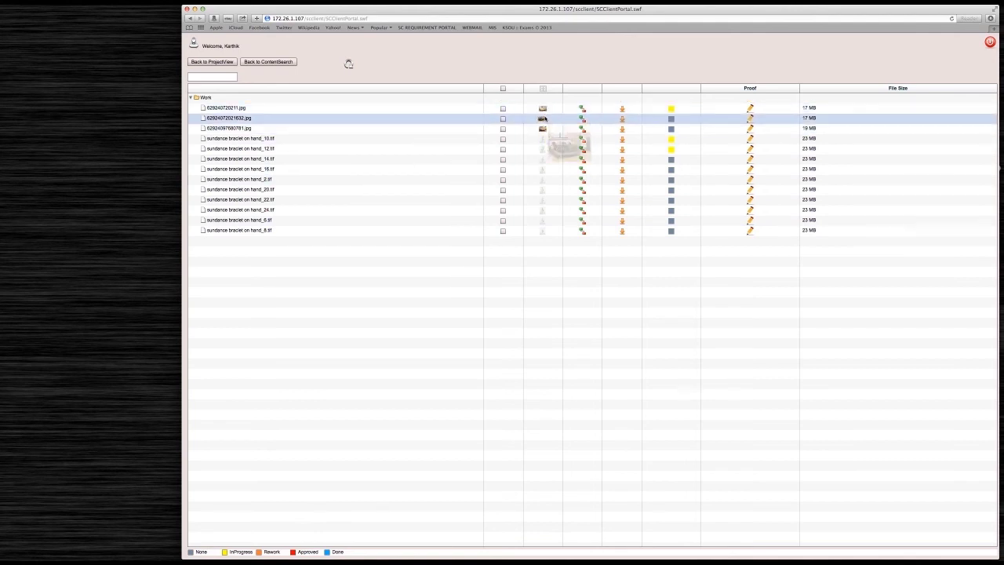
mouse_move(542, 155)
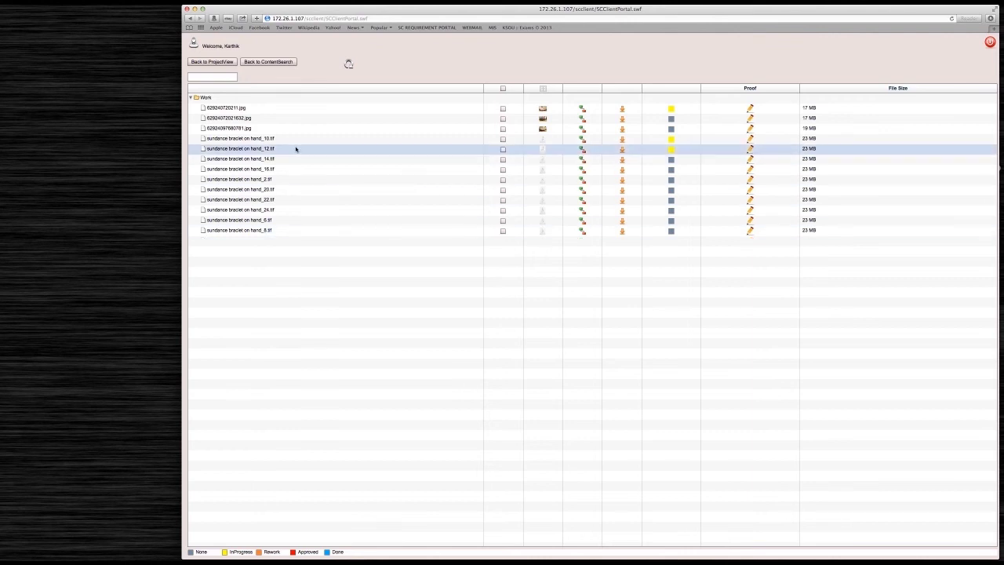
click(543, 151)
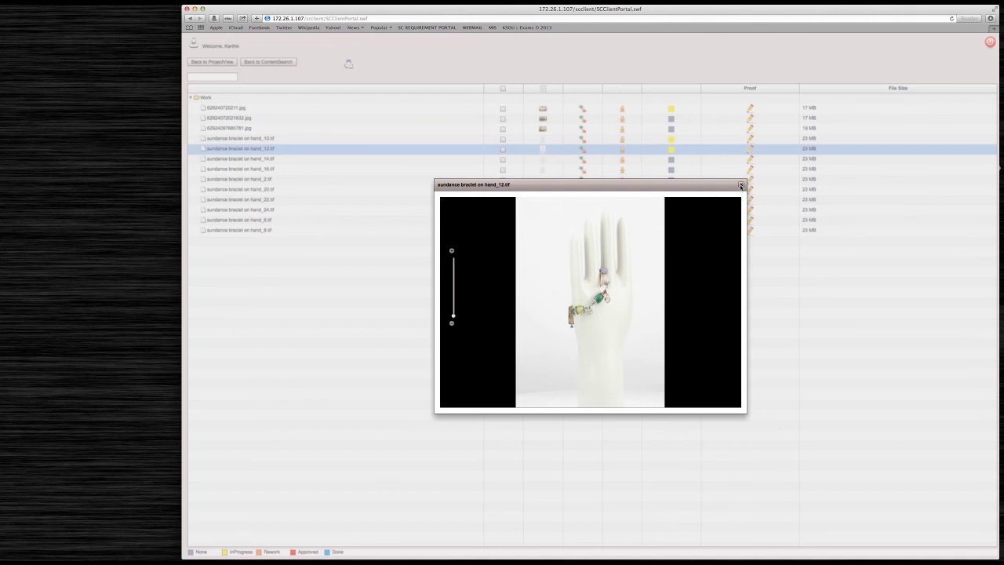
click(741, 186)
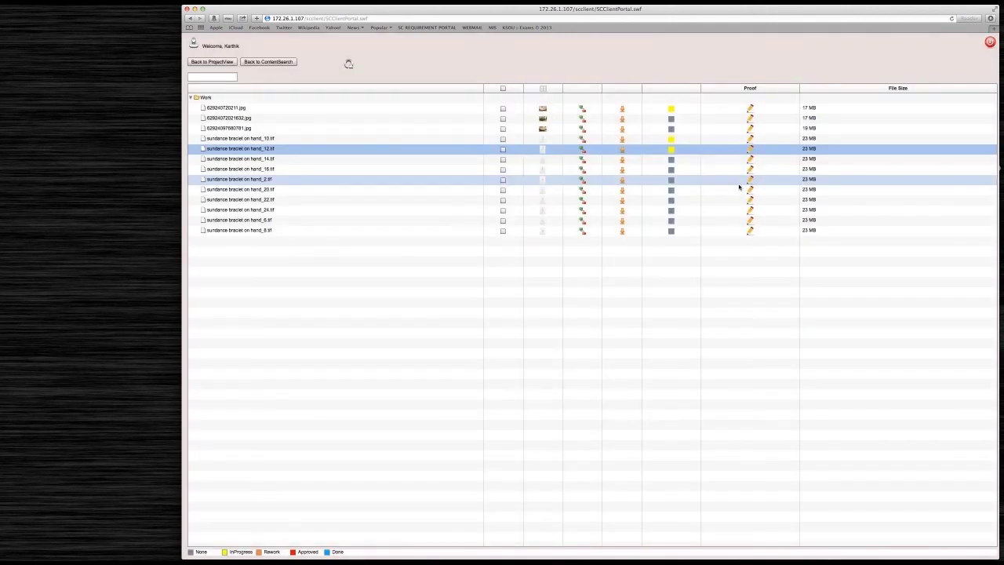
Open the proof of sundance braclet on hand_12.tif, outline the bracelet freehand in yellow, and save the note "Mask" on it
mouse_move(542, 150)
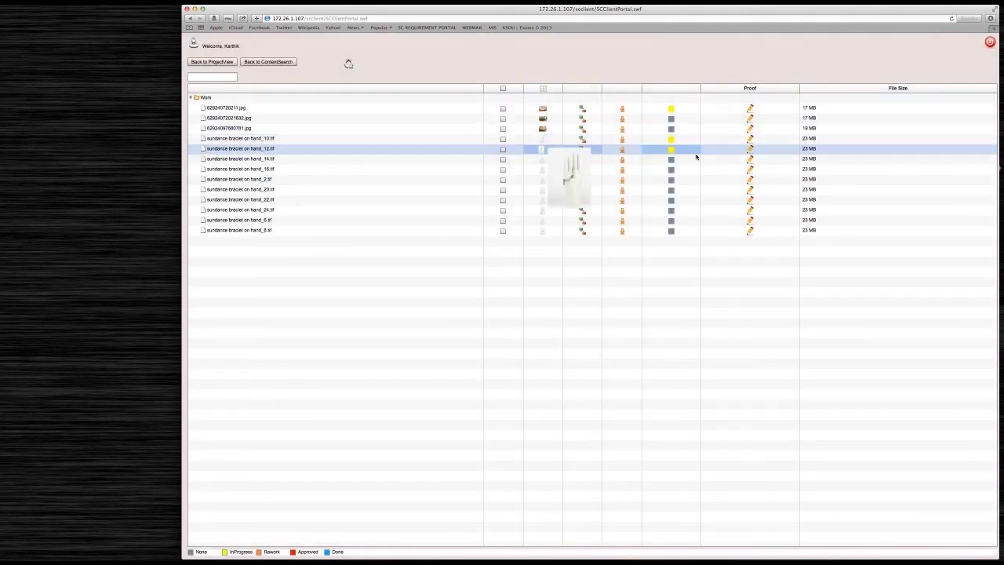
click(750, 150)
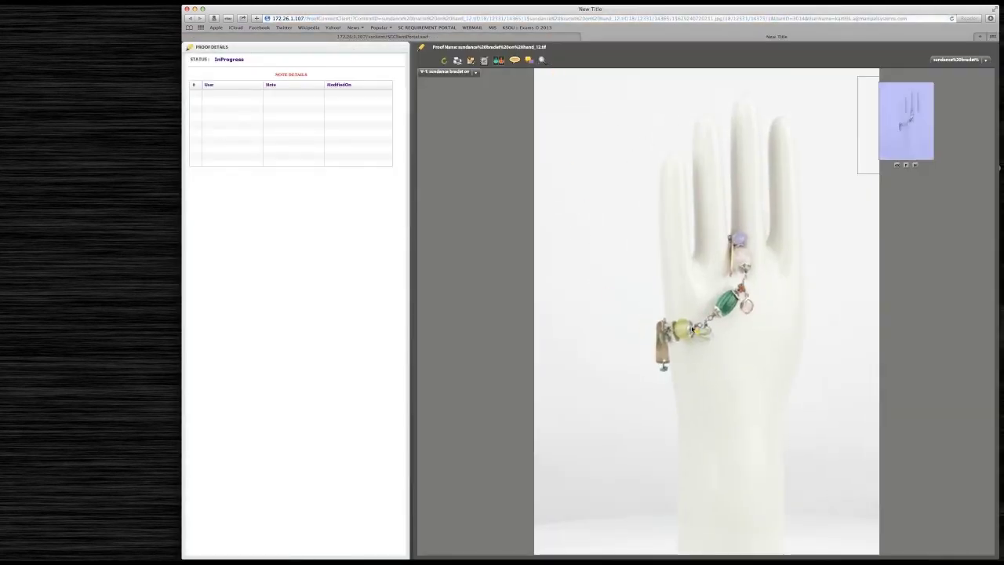
mouse_move(655, 324)
mouse_down()
mouse_move(698, 316)
mouse_move(716, 296)
mouse_move(734, 230)
mouse_move(753, 249)
mouse_move(754, 312)
mouse_move(741, 308)
mouse_move(702, 345)
mouse_move(678, 347)
mouse_move(664, 378)
mouse_move(651, 356)
mouse_move(659, 322)
mouse_up()
text(Mask)
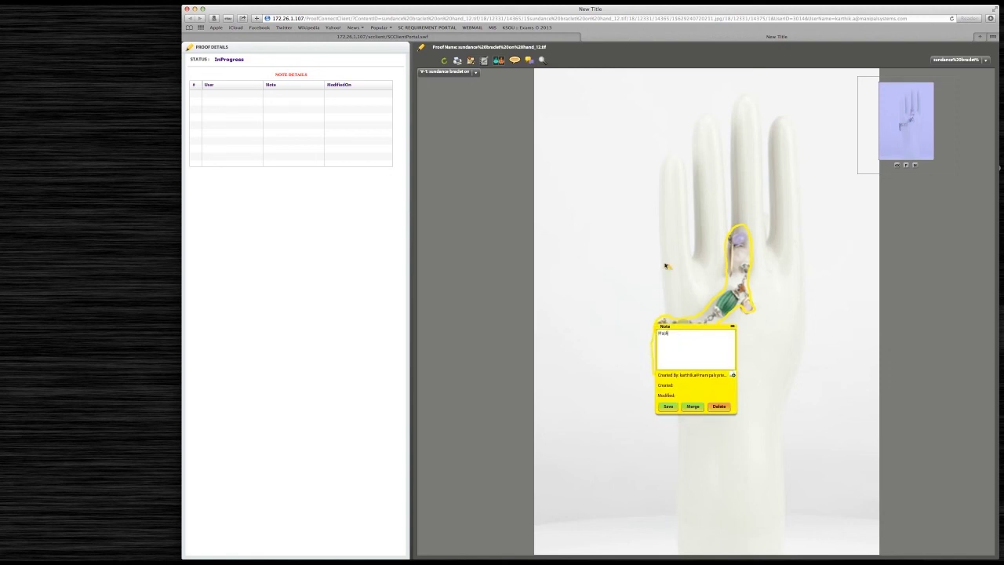
click(668, 406)
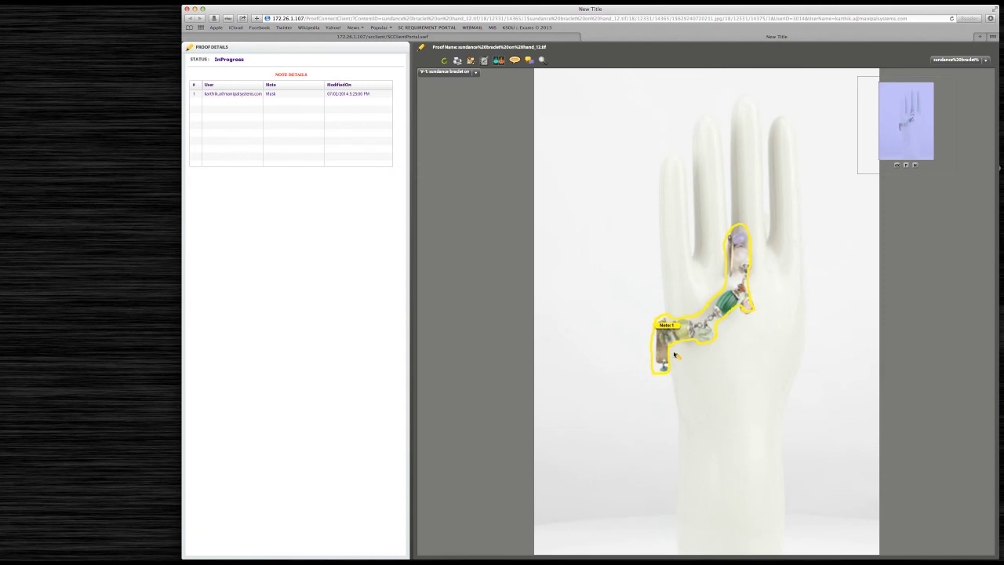
Switch to StudioConnect, refresh the project's job data, and open the proof of sundance braclet on hand_12
key(super+Tab)
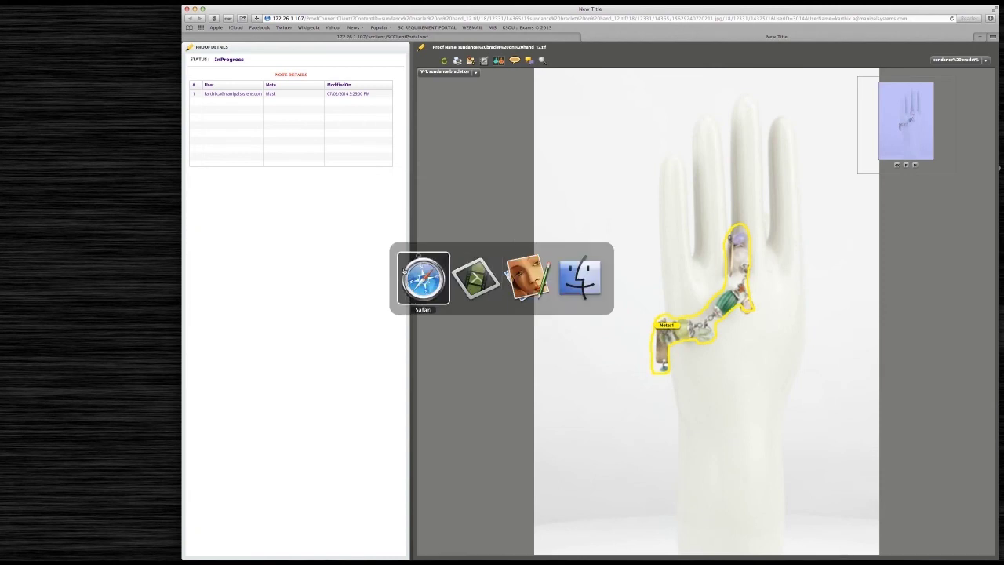
key(super+Tab)
key(super+Tab)
click(524, 272)
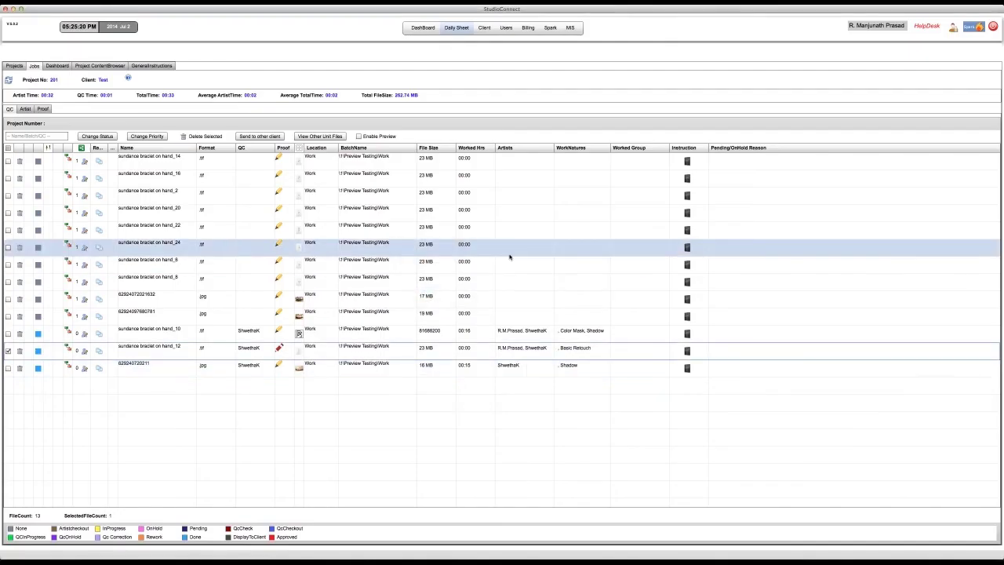
click(8, 80)
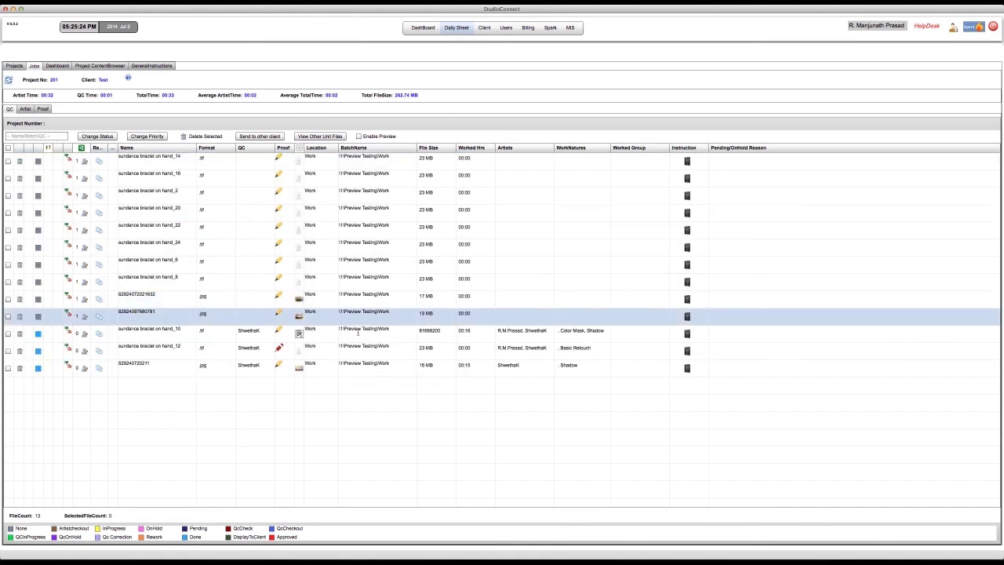
click(277, 349)
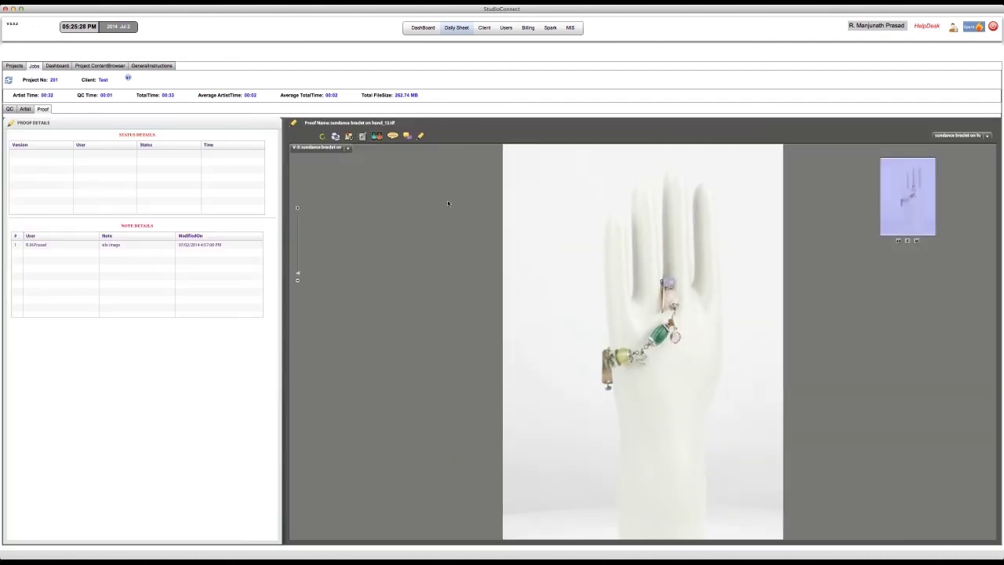
Show version V-1 of the proof and check the note attached to the bracelet outline
click(350, 149)
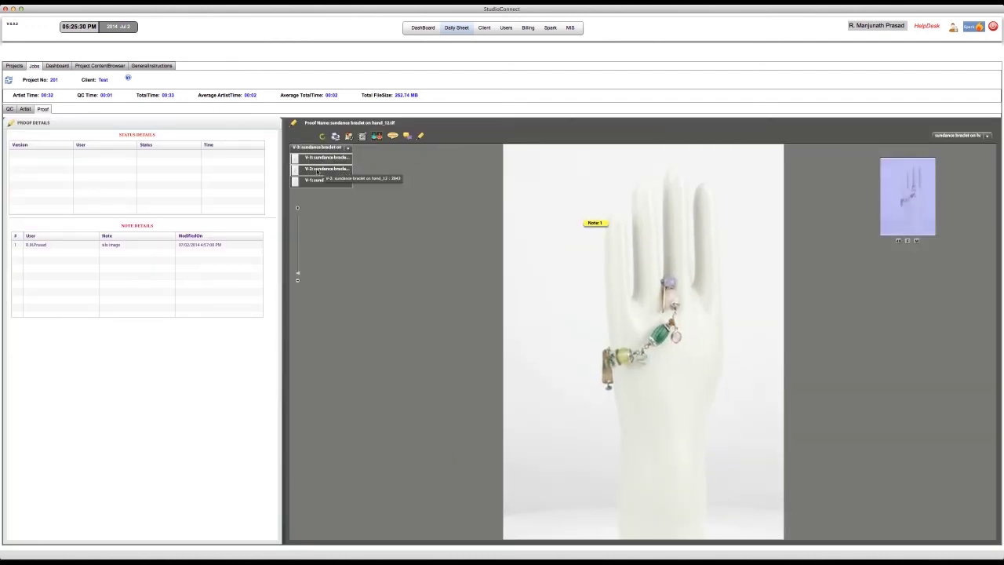
click(321, 174)
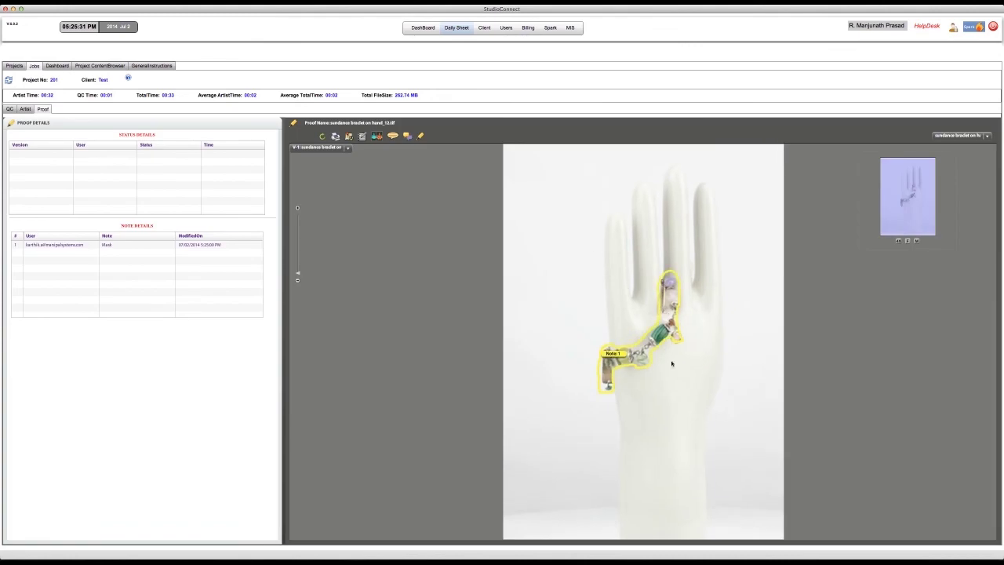
click(618, 363)
click(617, 363)
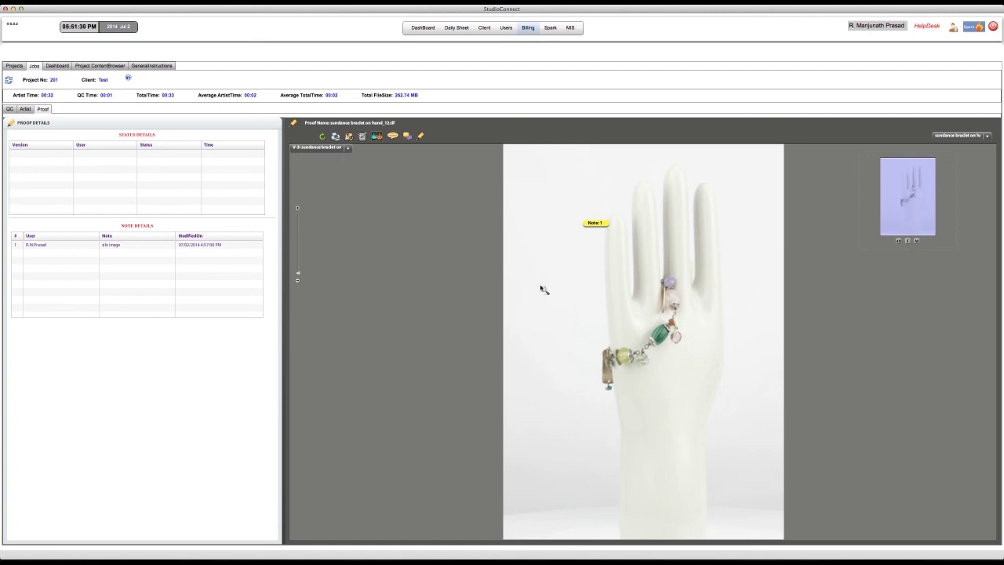
Switch to the client portal in Safari, view the enlarged preview of sundance braclet on hand_12.tif, and close it
key(super+Tab)
key(super+Tab)
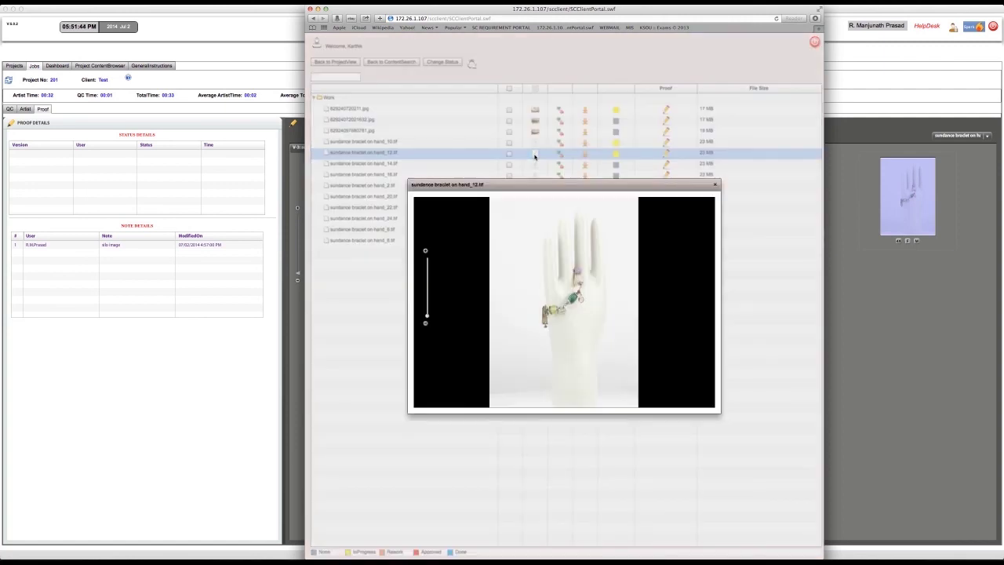
click(535, 154)
click(715, 186)
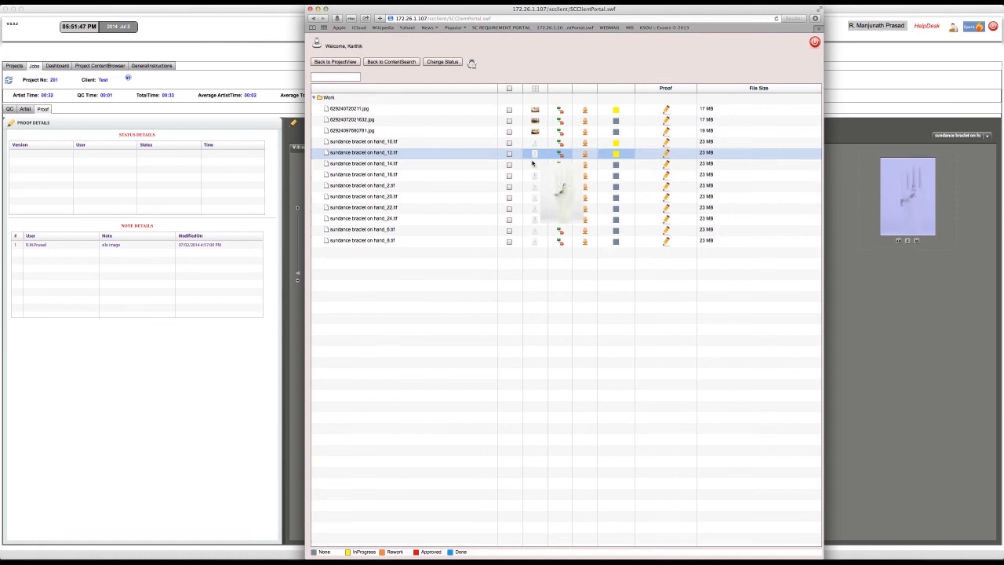
Change the status of sundance braclet on hand_12.tif to Approve and save it without an instruction or reason
click(618, 156)
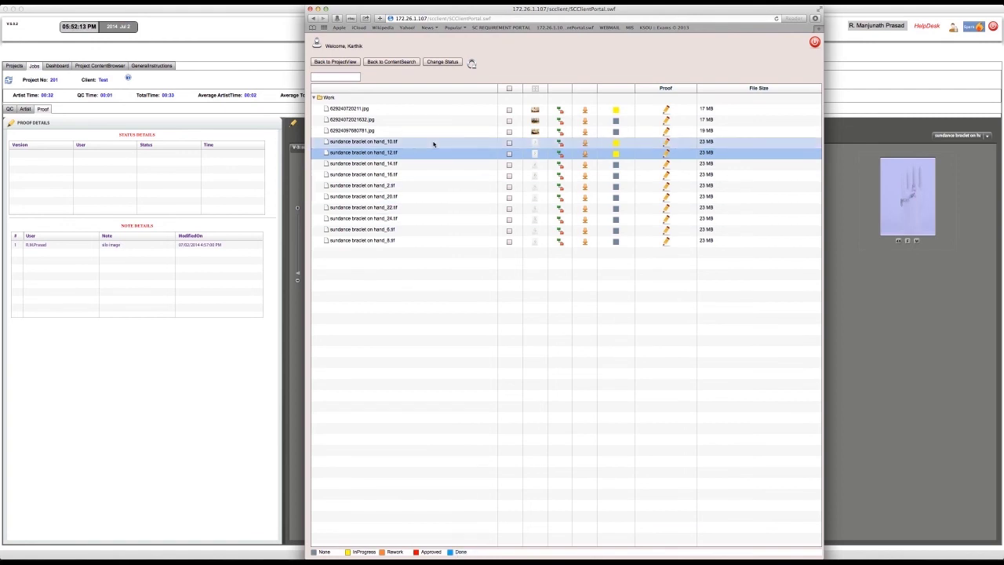
click(509, 153)
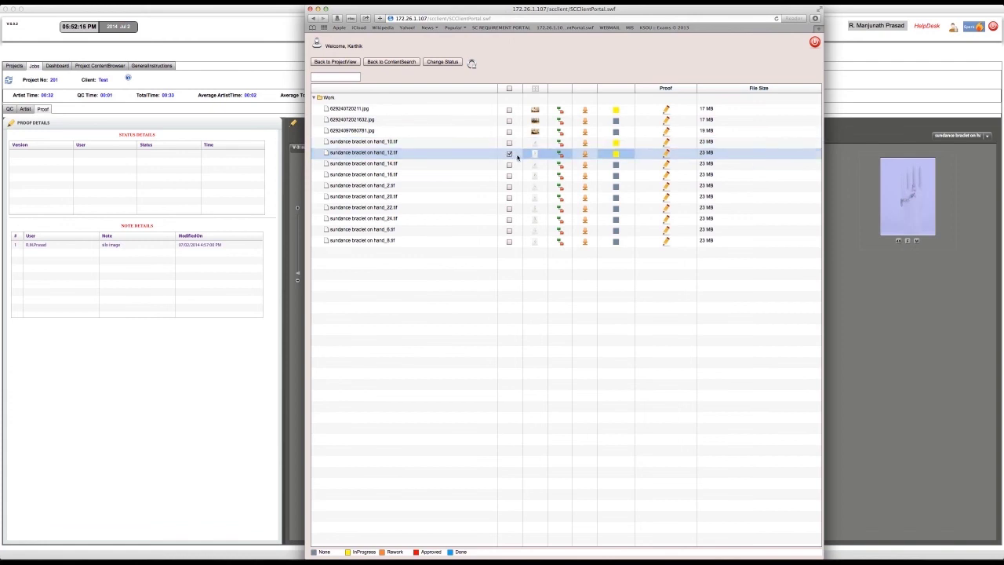
click(443, 62)
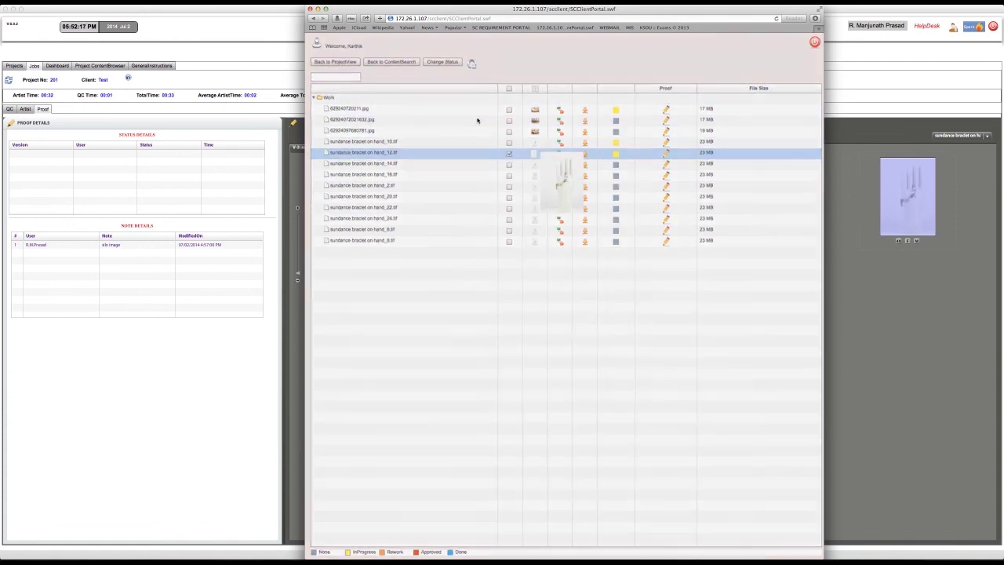
click(502, 269)
click(502, 277)
click(570, 310)
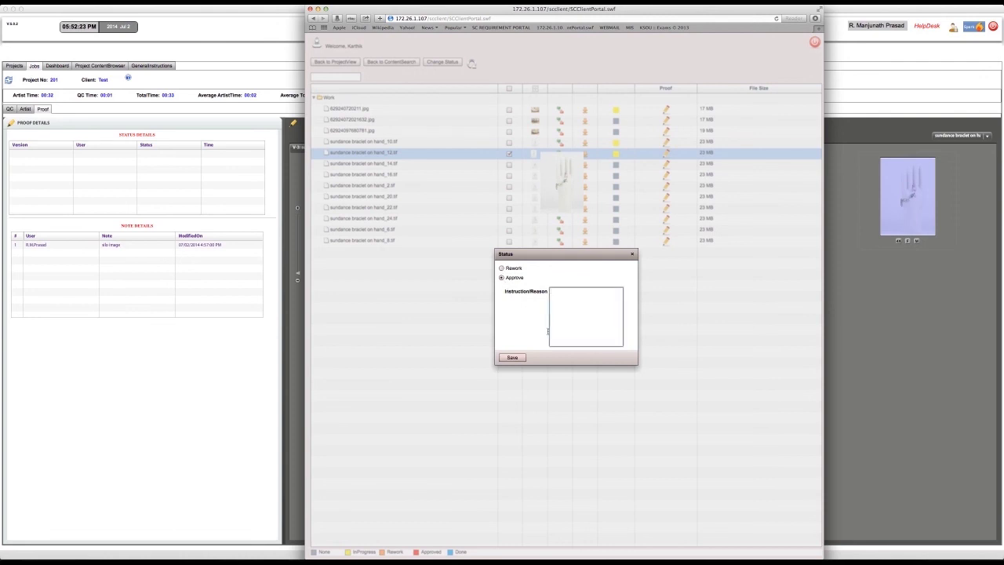
click(517, 357)
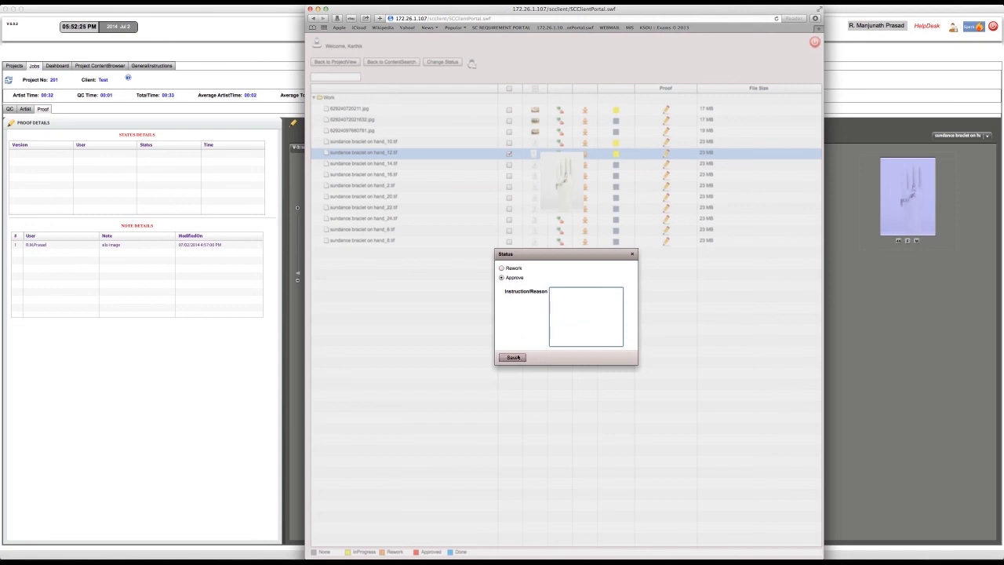